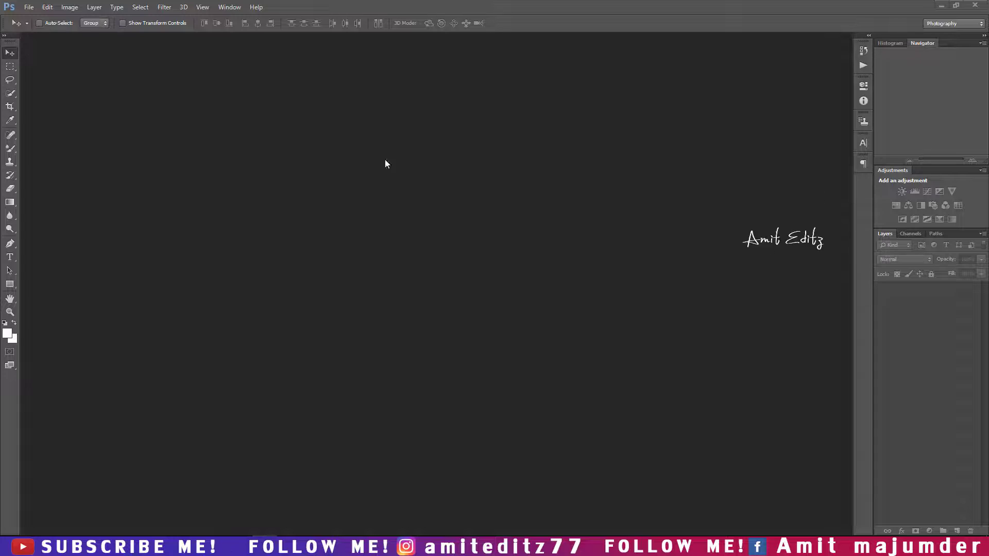
- Open the portrait 'jhgkjl copyaaaa', dock it as a tab, and duplicate its Background layer
{"action": "left_click", "coordinate": [29, 7]}
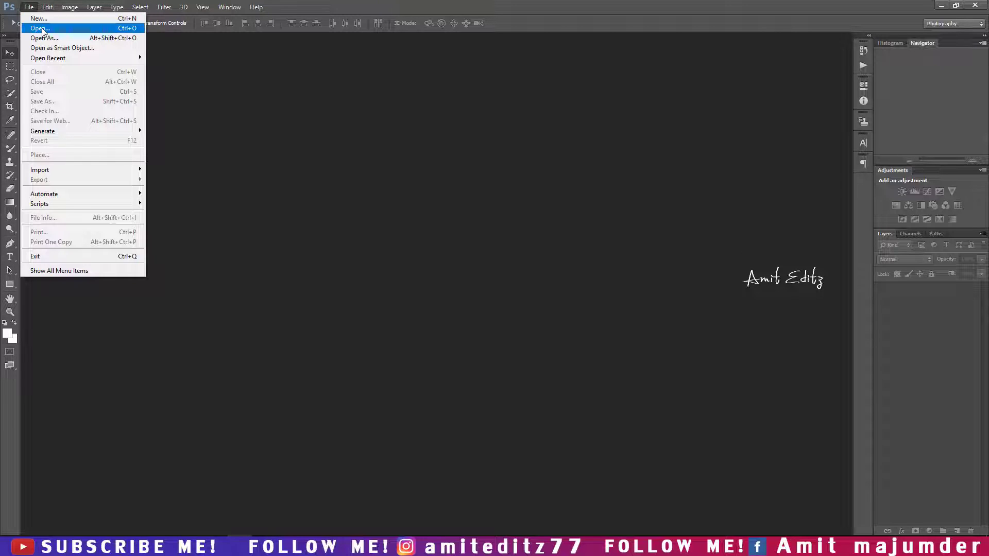
{"action": "left_click", "coordinate": [43, 28]}
{"action": "left_click", "coordinate": [232, 80]}
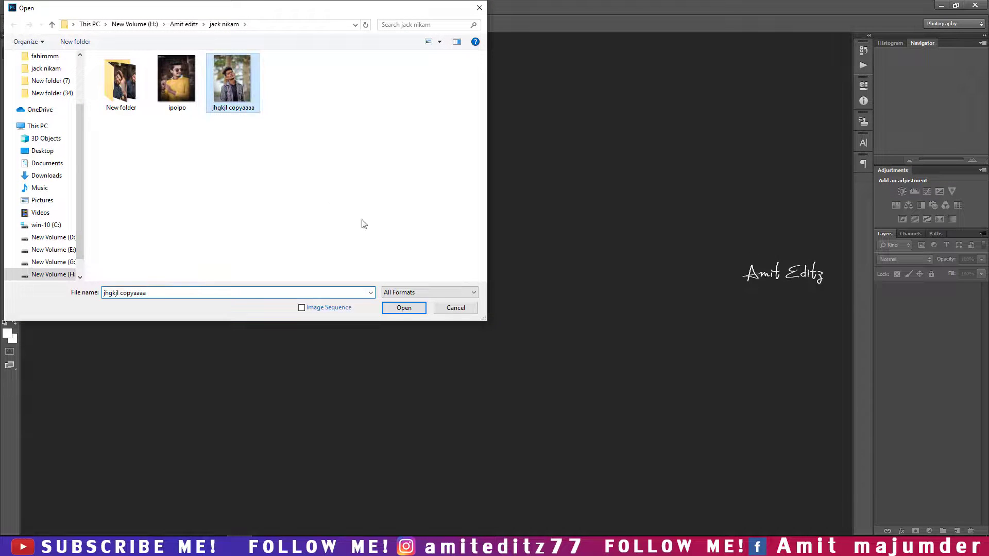
{"action": "left_click", "coordinate": [404, 308]}
{"action": "left_click_drag", "start_coordinate": [280, 39], "coordinate": [329, 38]}
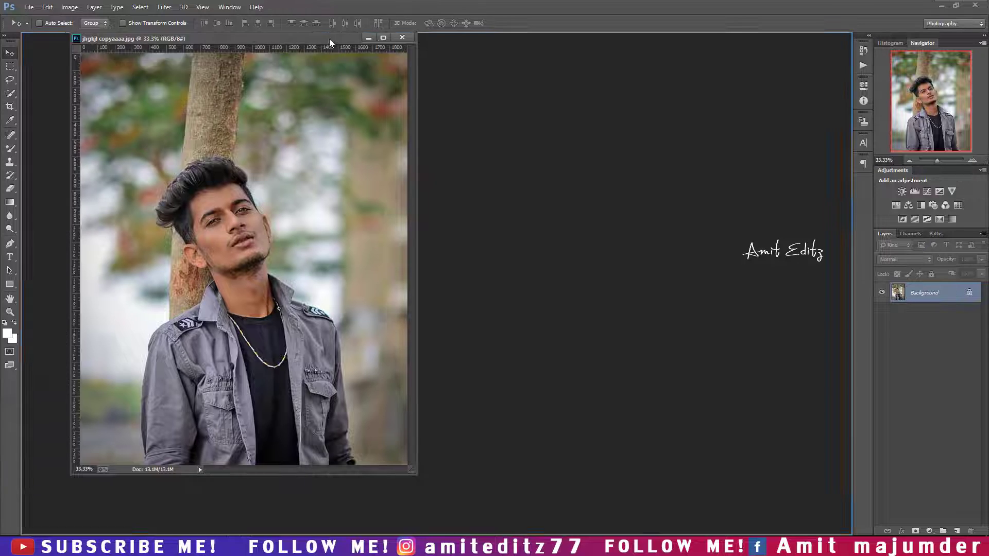
{"action": "left_click_drag", "start_coordinate": [922, 292], "coordinate": [953, 529]}
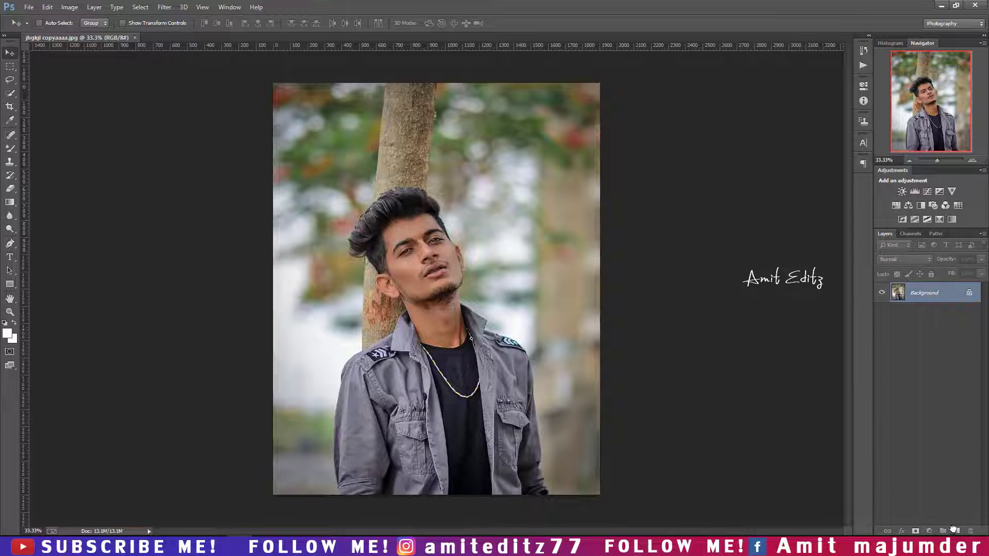
- In Camera Raw on the duplicate, raise Contrast to +11 and lift Shadows to +41
{"action": "left_click", "coordinate": [163, 7]}
{"action": "left_click", "coordinate": [206, 66]}
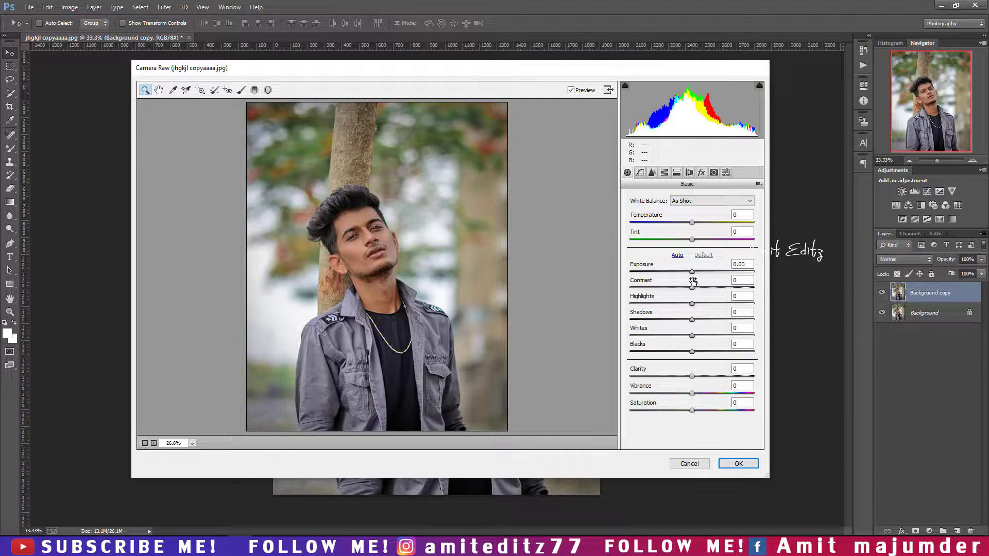
{"action": "mouse_move", "coordinate": [695, 285]}
{"action": "left_mouse_down"}
{"action": "mouse_move", "coordinate": [719, 336]}
{"action": "mouse_move", "coordinate": [677, 335]}
{"action": "mouse_move", "coordinate": [701, 351]}
{"action": "mouse_move", "coordinate": [700, 376]}
{"action": "left_mouse_up"}
{"action": "left_click_drag", "start_coordinate": [692, 410], "coordinate": [691, 410]}
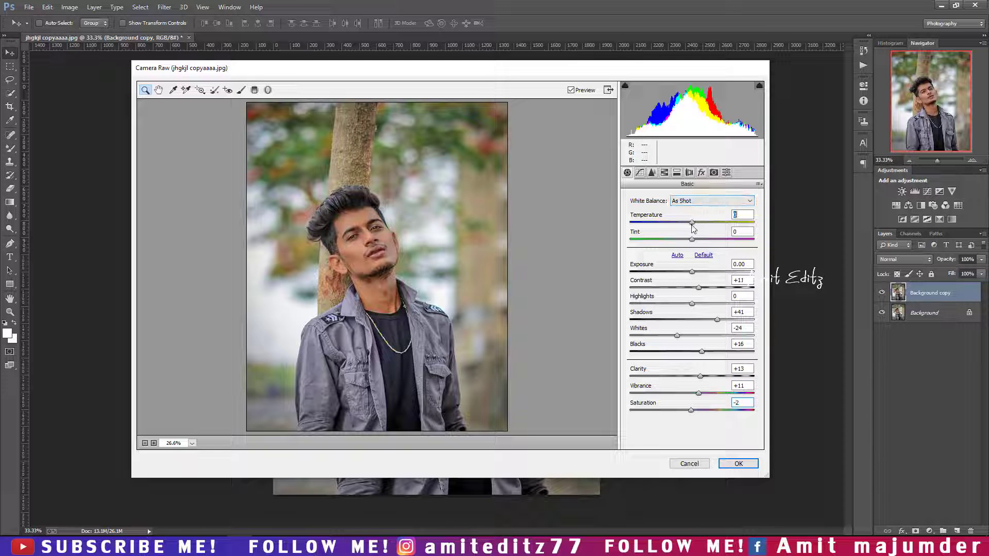
- Brighten the Oranges luminance, shift Greens hue to -100, and apply the filter
{"action": "left_click", "coordinate": [664, 172]}
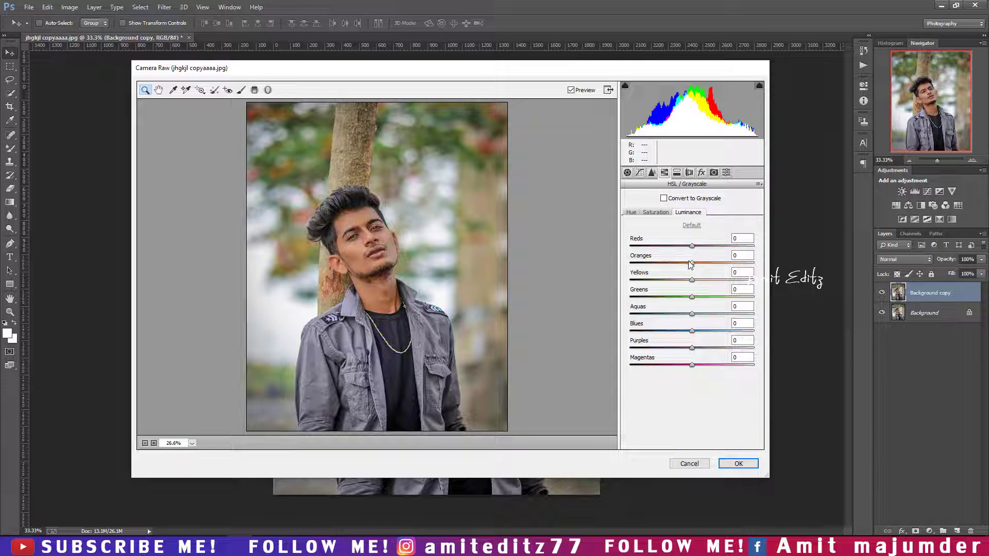
{"action": "left_click_drag", "start_coordinate": [691, 263], "coordinate": [719, 264]}
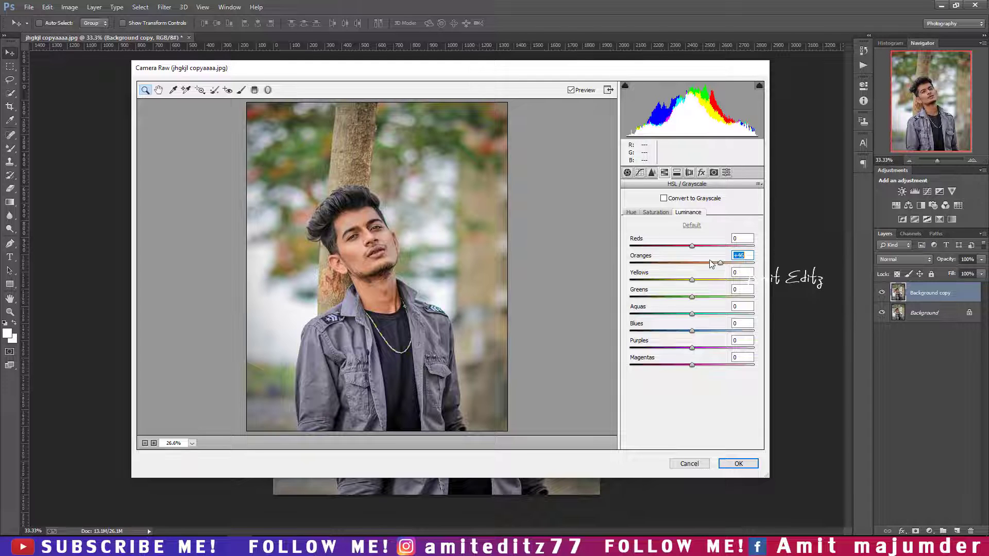
{"action": "left_click", "coordinate": [655, 213]}
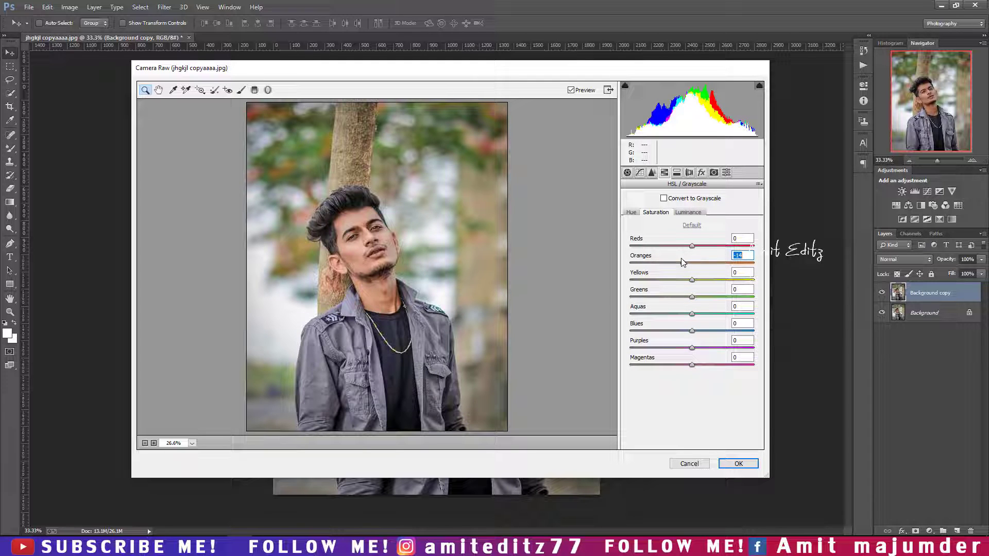
{"action": "left_click", "coordinate": [631, 212]}
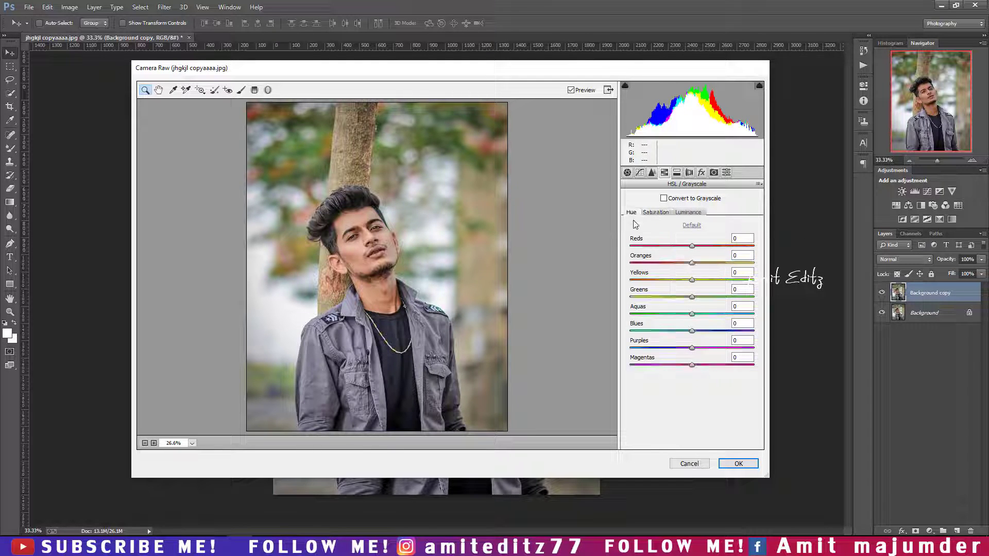
{"action": "mouse_move", "coordinate": [691, 297]}
{"action": "left_mouse_down"}
{"action": "mouse_move", "coordinate": [629, 297]}
{"action": "mouse_move", "coordinate": [694, 281]}
{"action": "left_mouse_up"}
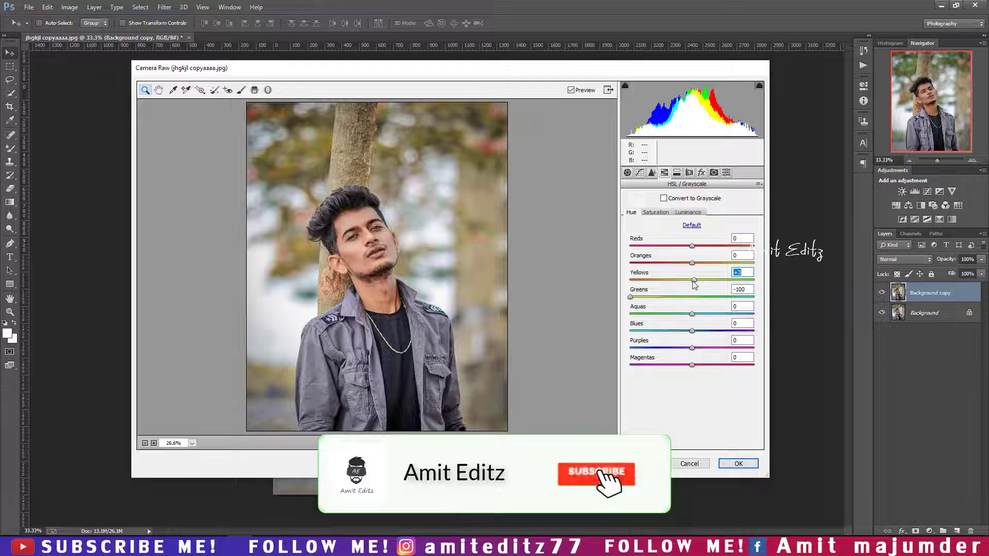
{"action": "left_click", "coordinate": [737, 463]}
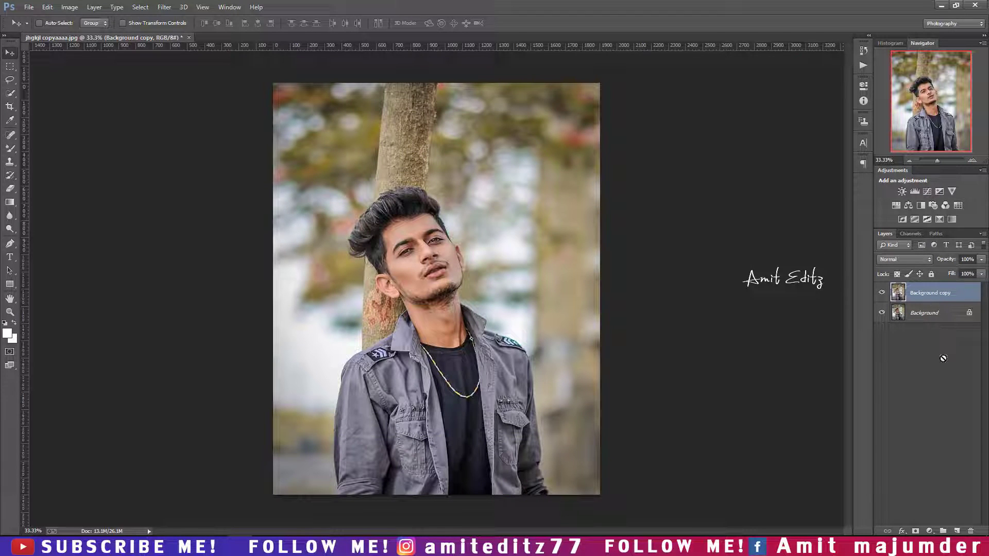
- Duplicate the graded layer and, in Camera Raw, set Contrast +11 and Yellows hue -100
{"action": "left_click_drag", "start_coordinate": [943, 358], "coordinate": [956, 530]}
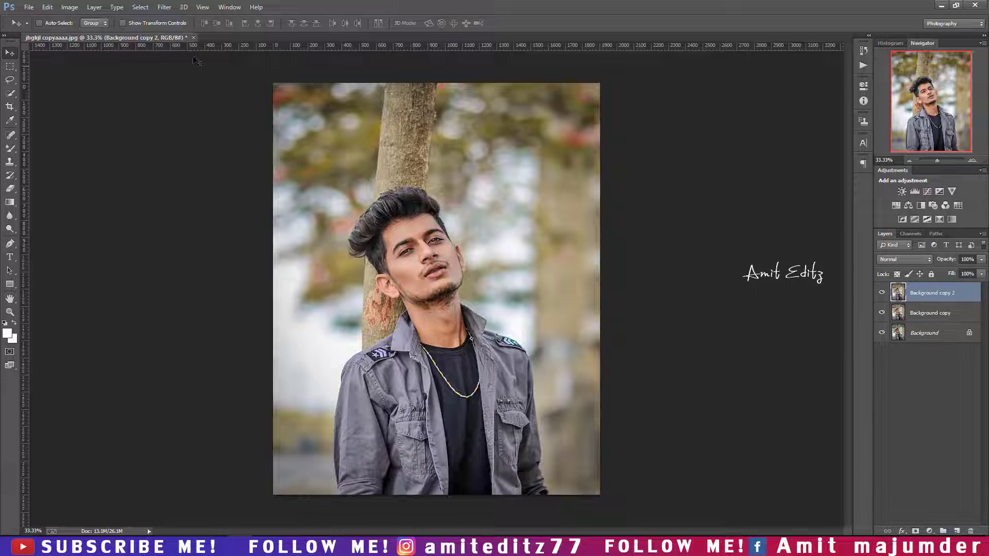
{"action": "left_click", "coordinate": [166, 9]}
{"action": "left_click", "coordinate": [195, 69]}
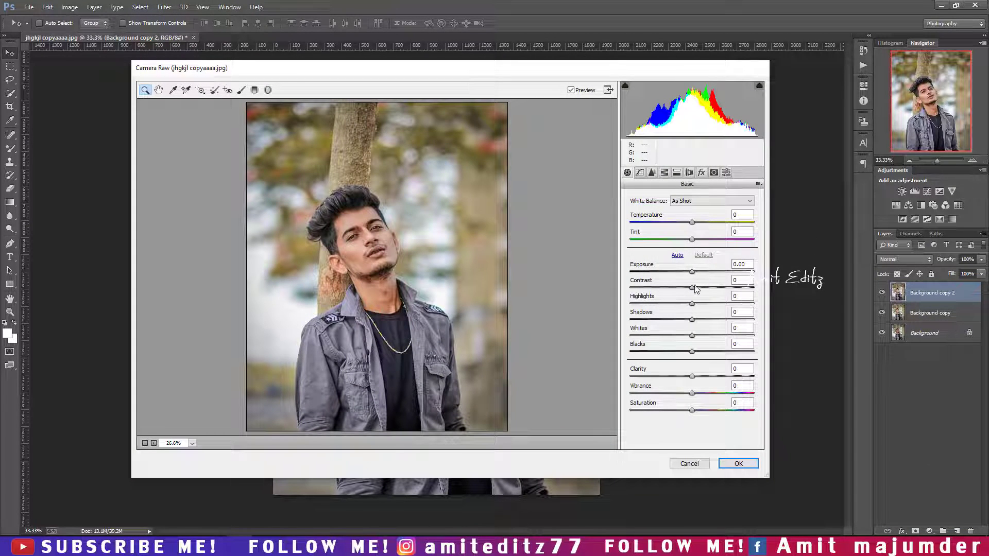
{"action": "left_click_drag", "start_coordinate": [694, 287], "coordinate": [699, 287]}
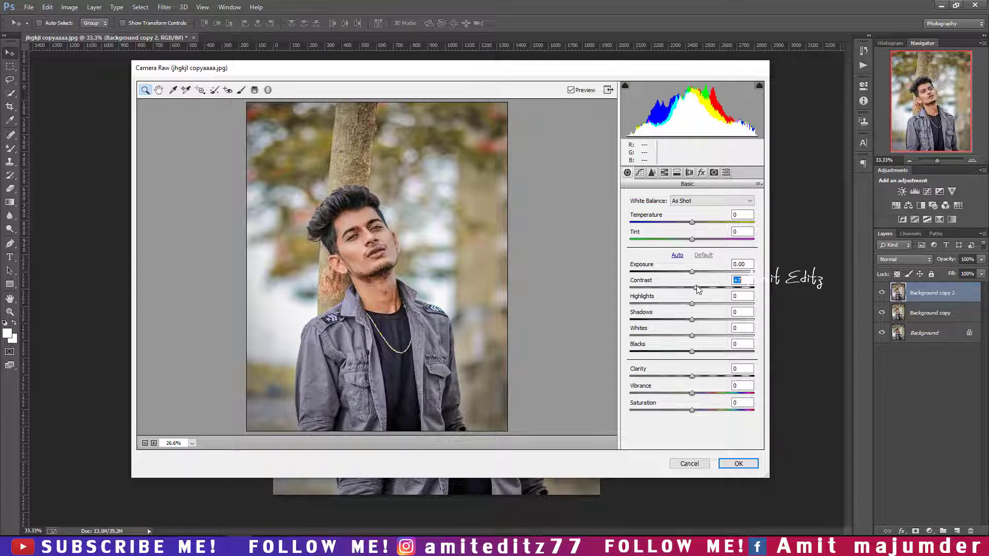
{"action": "left_click", "coordinate": [665, 172]}
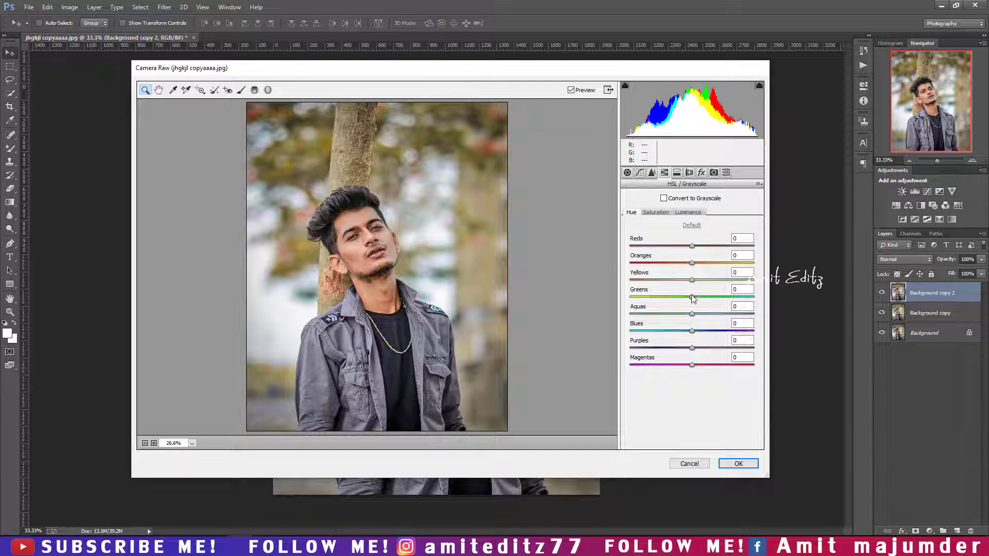
{"action": "left_click_drag", "start_coordinate": [691, 280], "coordinate": [630, 279]}
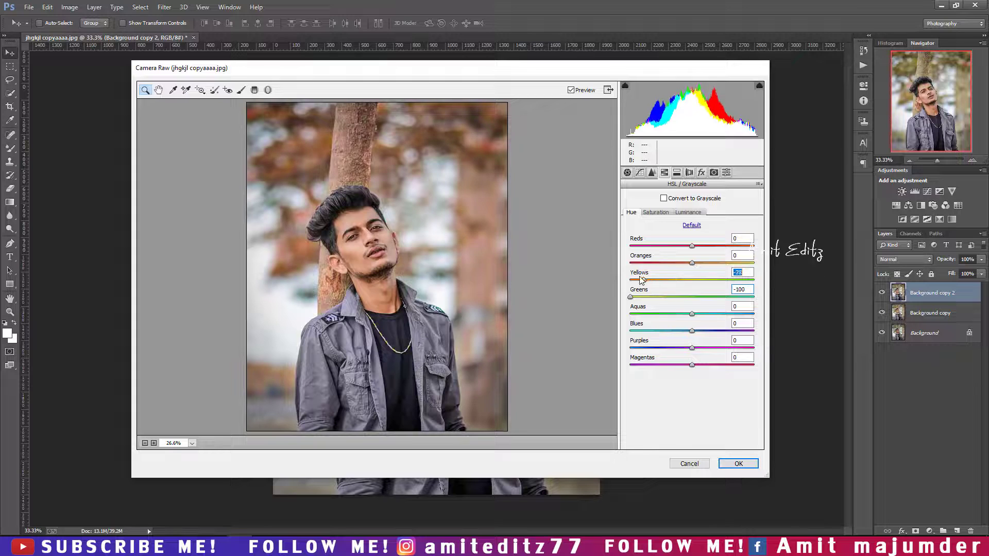
- Darken the Yellows luminance to about -34 in the HSL Luminance controls
{"action": "left_click", "coordinate": [659, 212]}
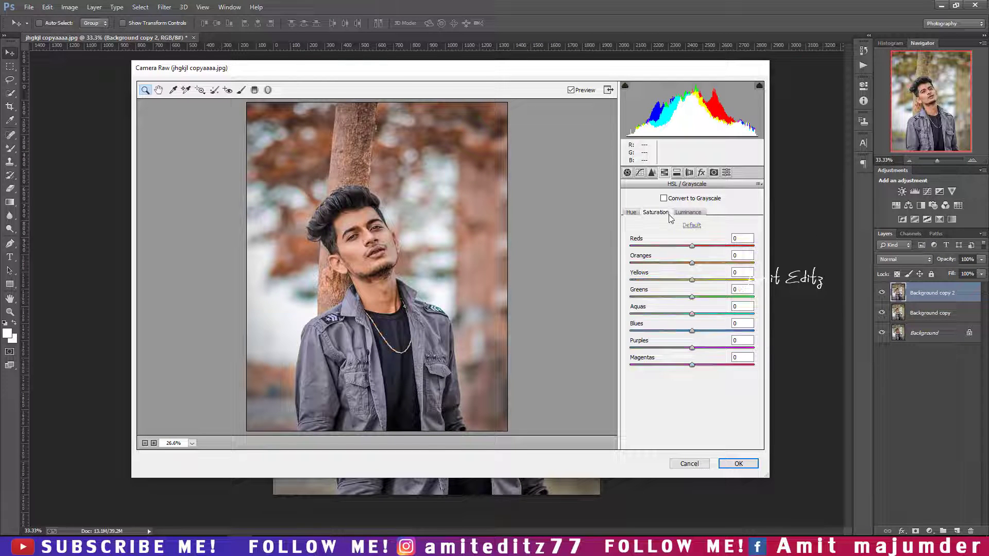
{"action": "left_click", "coordinate": [689, 213]}
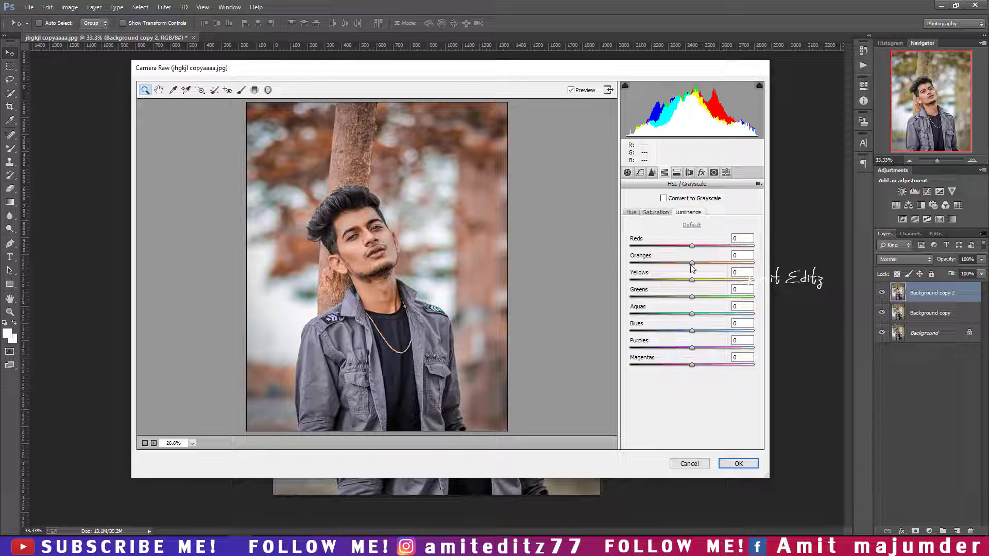
{"action": "mouse_move", "coordinate": [690, 280]}
{"action": "left_mouse_down"}
{"action": "mouse_move", "coordinate": [666, 279]}
{"action": "mouse_move", "coordinate": [686, 298]}
{"action": "mouse_move", "coordinate": [647, 313]}
{"action": "mouse_move", "coordinate": [754, 313]}
{"action": "left_mouse_up"}
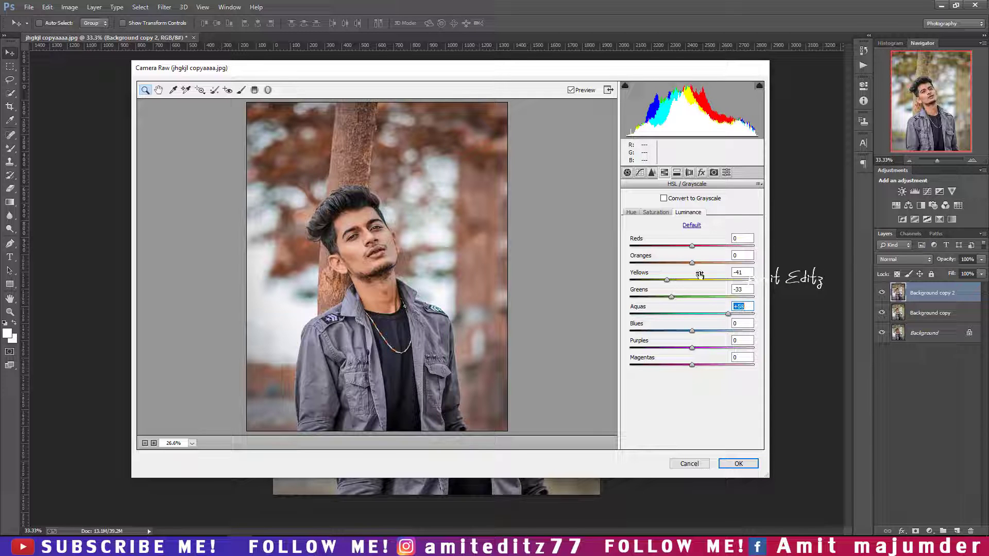
{"action": "mouse_move", "coordinate": [666, 279]}
{"action": "left_mouse_down"}
{"action": "mouse_move", "coordinate": [645, 279]}
{"action": "mouse_move", "coordinate": [657, 280]}
{"action": "left_mouse_up"}
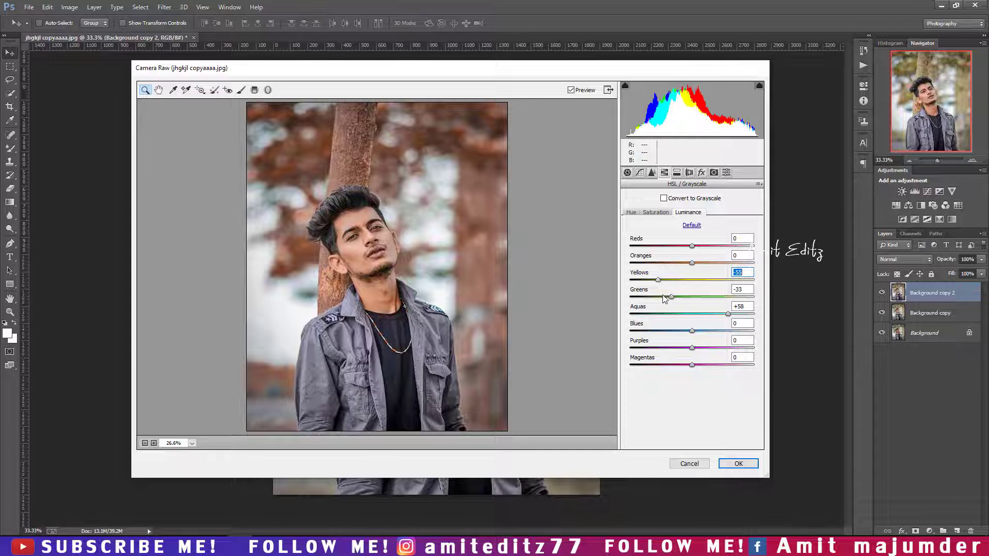
{"action": "left_click_drag", "start_coordinate": [663, 279], "coordinate": [670, 280]}
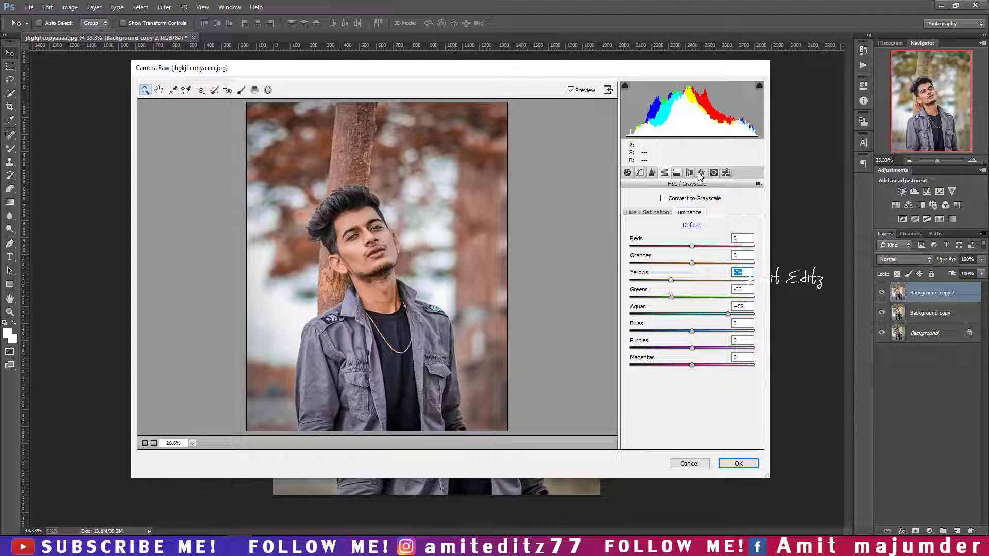
- Draw a radial filter over the man, make it taller, and boost its contrast
{"action": "left_click", "coordinate": [268, 90]}
{"action": "left_click_drag", "start_coordinate": [340, 196], "coordinate": [467, 353]}
{"action": "left_click_drag", "start_coordinate": [670, 209], "coordinate": [692, 213]}
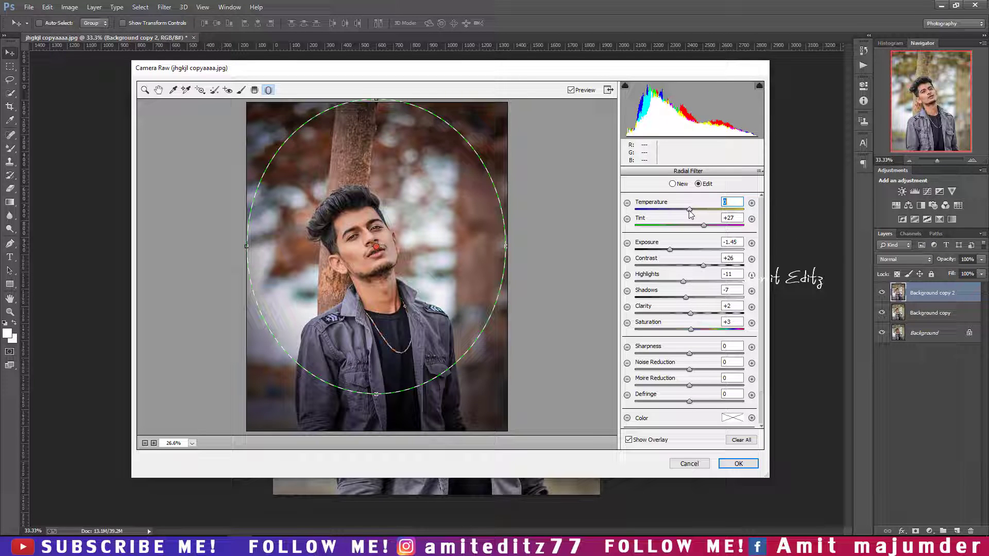
{"action": "left_click_drag", "start_coordinate": [380, 393], "coordinate": [376, 405]}
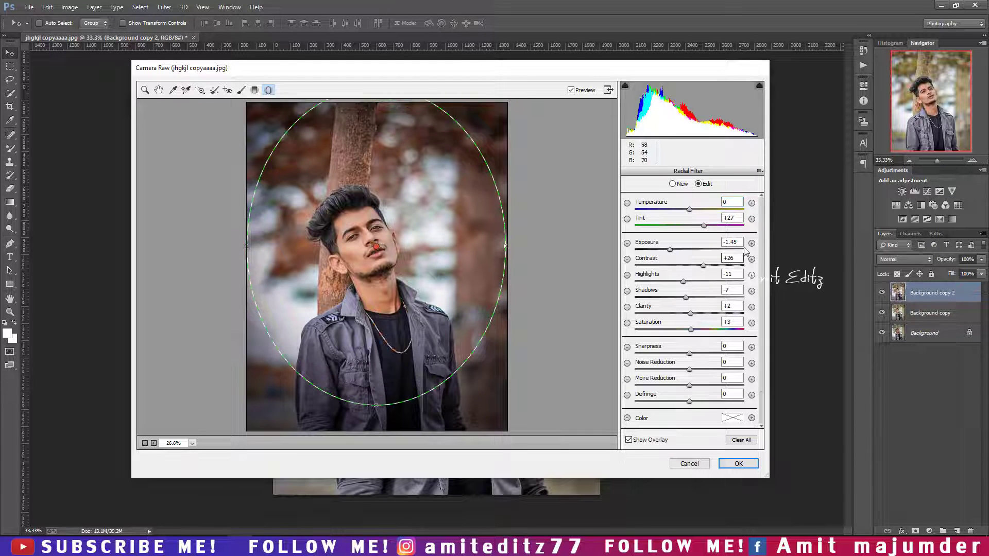
{"action": "left_click_drag", "start_coordinate": [693, 266], "coordinate": [711, 265]}
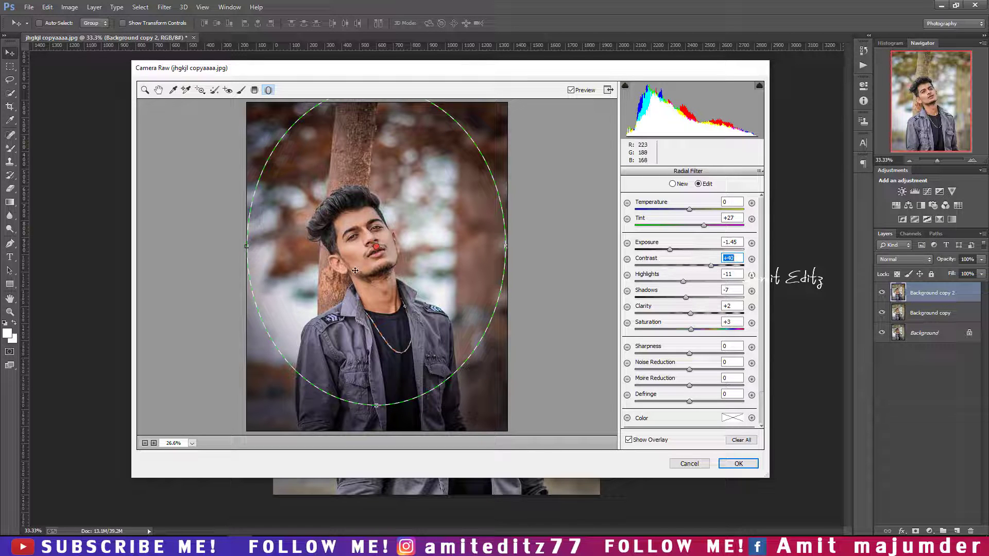
- Narrow and lower the radial area over the man, and set its Highlights to -70
{"action": "left_click_drag", "start_coordinate": [354, 271], "coordinate": [350, 284]}
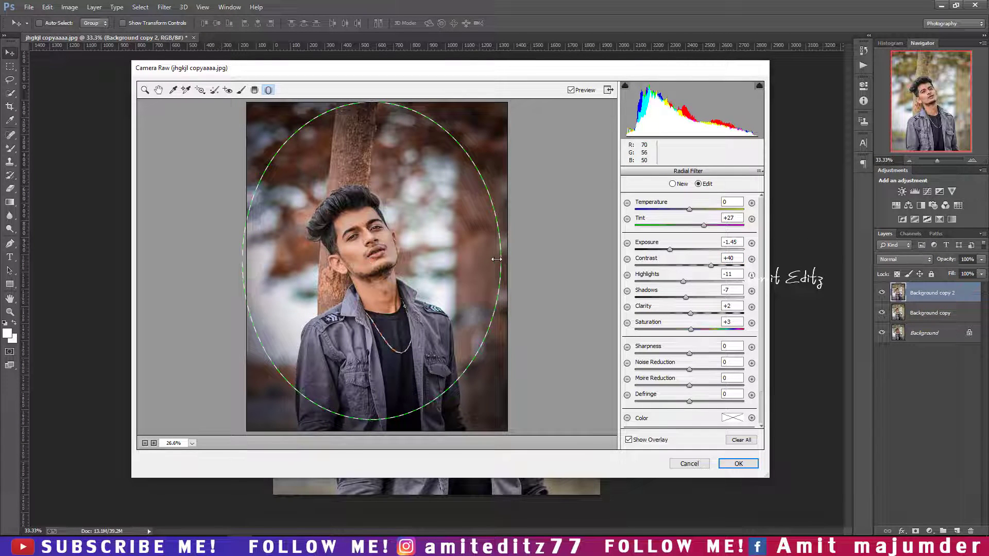
{"action": "left_click_drag", "start_coordinate": [496, 259], "coordinate": [480, 260]}
{"action": "left_click_drag", "start_coordinate": [419, 252], "coordinate": [412, 255]}
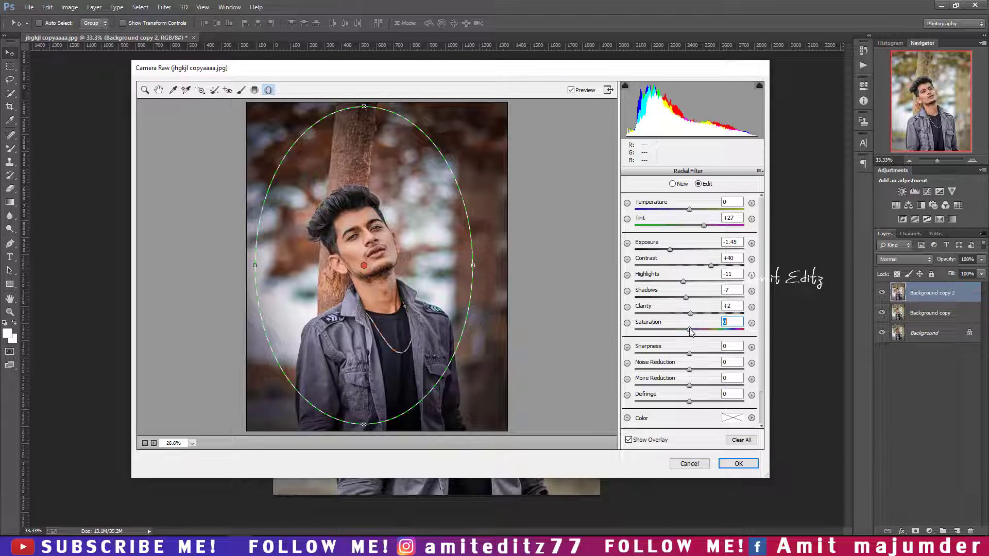
{"action": "mouse_move", "coordinate": [682, 281]}
{"action": "left_mouse_down"}
{"action": "mouse_move", "coordinate": [700, 282]}
{"action": "mouse_move", "coordinate": [656, 282]}
{"action": "mouse_move", "coordinate": [663, 254]}
{"action": "left_mouse_up"}
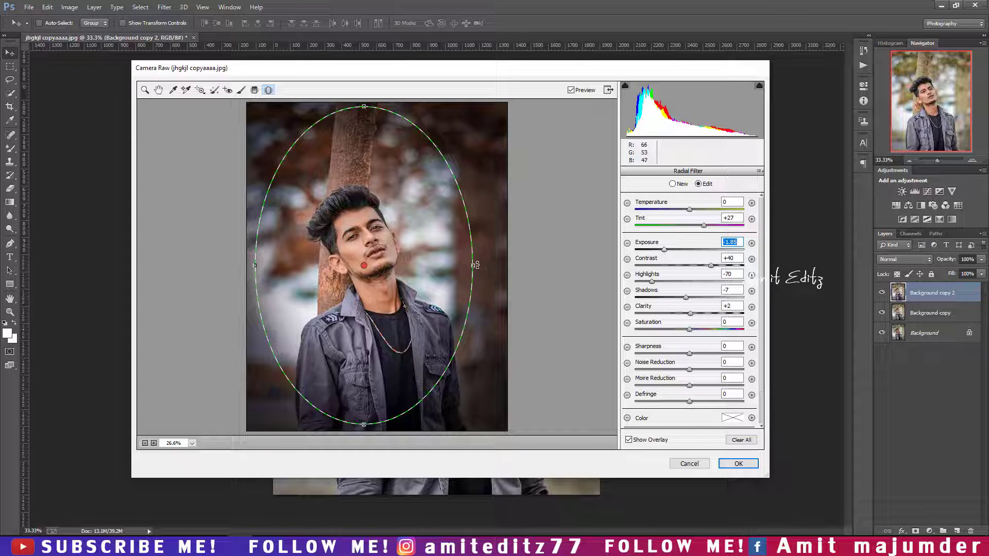
{"action": "left_click", "coordinate": [145, 90]}
- In Camera Calibration, set Blue hue -10, Blue saturation +4 and Green saturation +9
{"action": "key", "text": "ctrl+alt+8"}
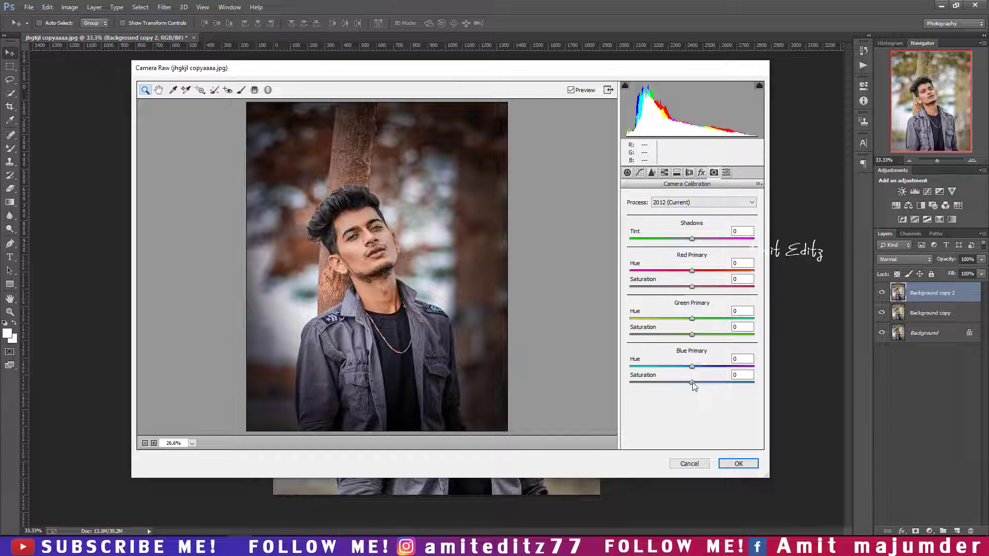
{"action": "left_click_drag", "start_coordinate": [692, 382], "coordinate": [695, 383]}
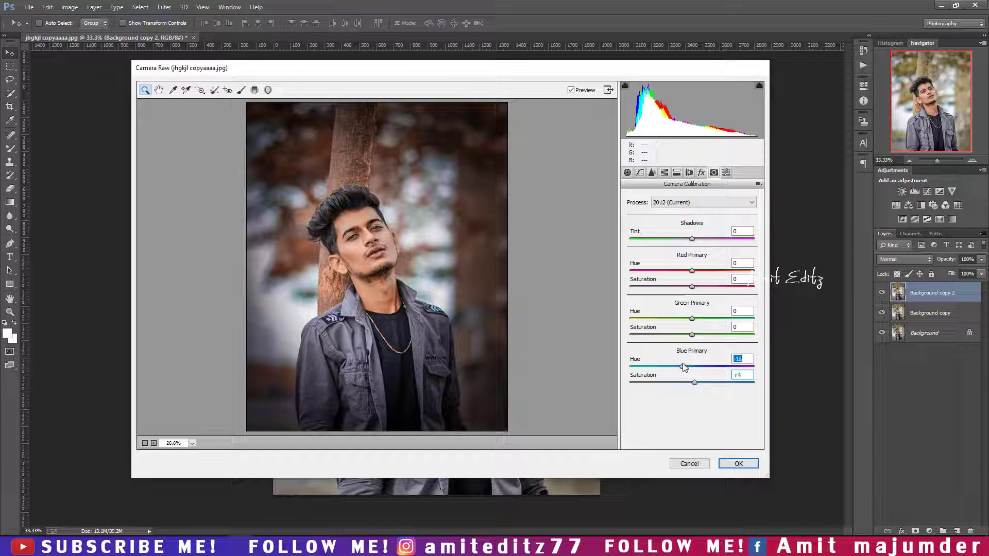
{"action": "left_click_drag", "start_coordinate": [684, 367], "coordinate": [685, 368]}
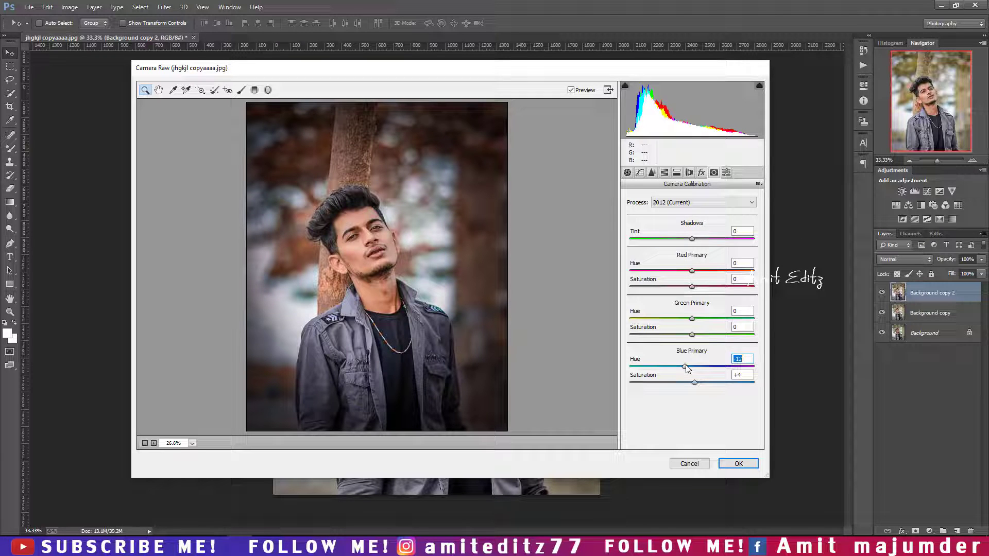
{"action": "left_click_drag", "start_coordinate": [690, 329], "coordinate": [695, 332]}
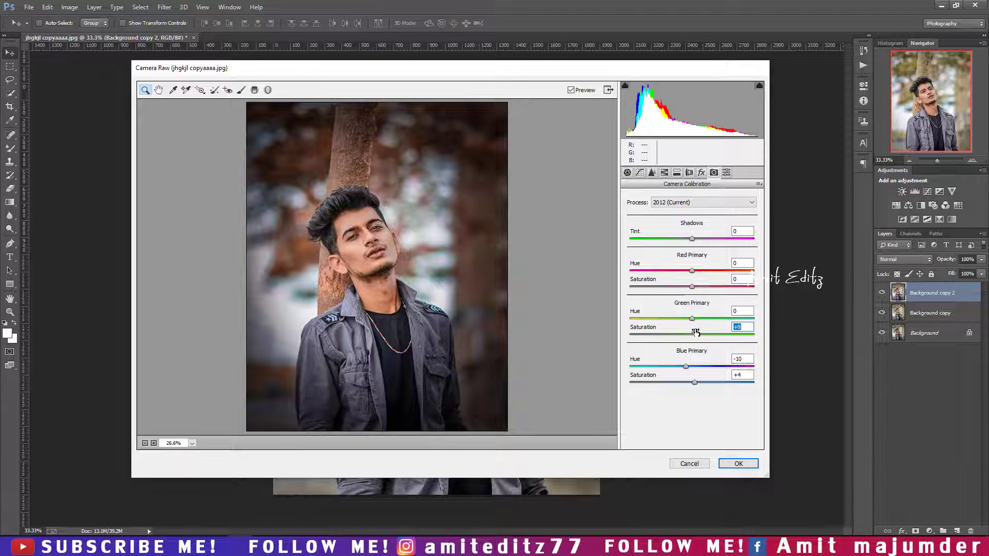
- Add a -18 post-crop edge vignette and reduce Oranges saturation to -14
{"action": "left_click", "coordinate": [700, 173]}
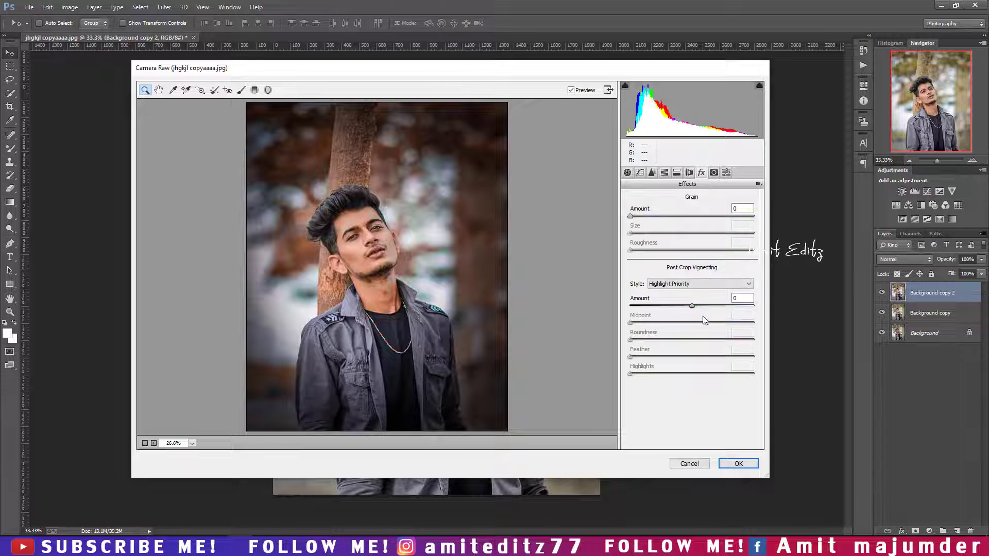
{"action": "left_click_drag", "start_coordinate": [691, 305], "coordinate": [664, 322]}
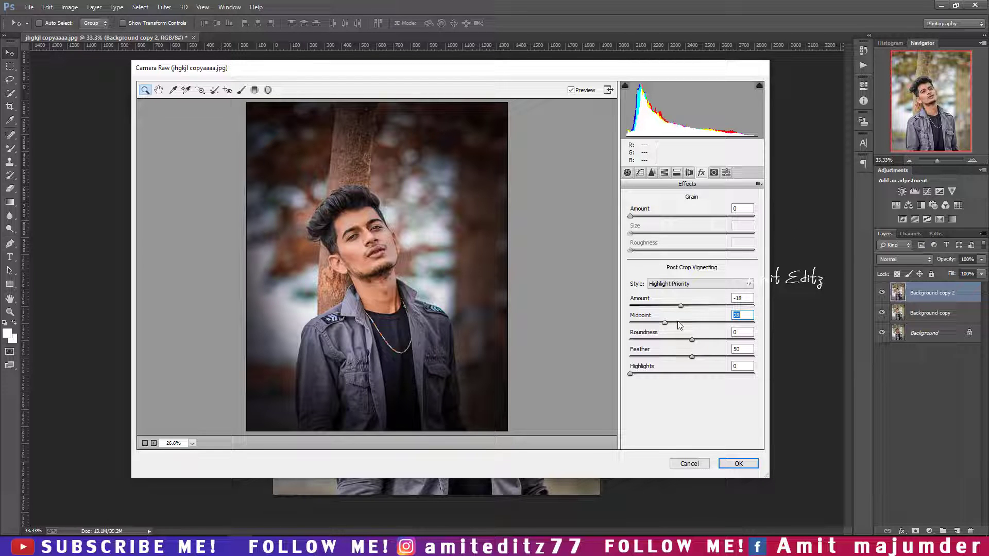
{"action": "left_click", "coordinate": [665, 172]}
{"action": "left_click", "coordinate": [656, 212]}
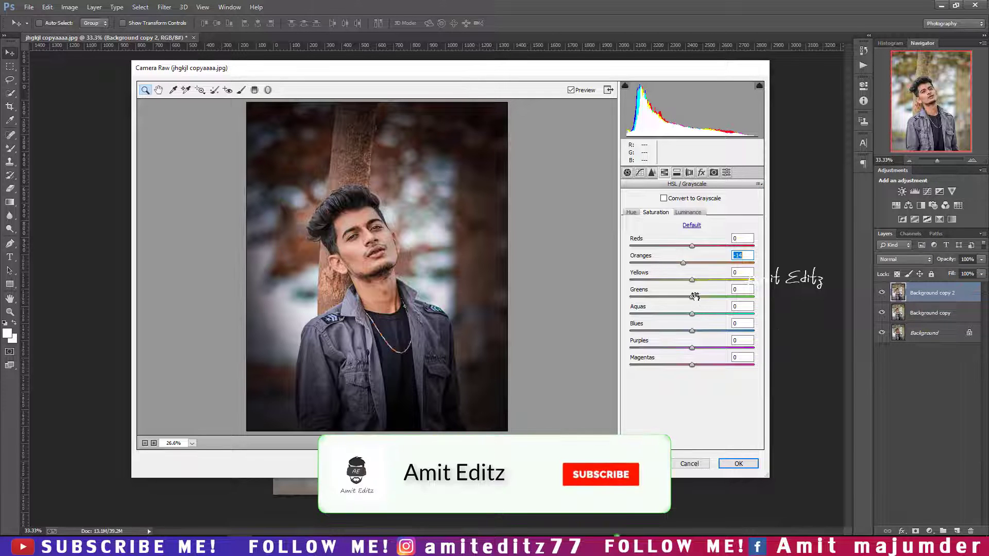
{"action": "mouse_move", "coordinate": [692, 280]}
{"action": "left_mouse_down"}
{"action": "mouse_move", "coordinate": [708, 280]}
{"action": "mouse_move", "coordinate": [656, 273]}
{"action": "mouse_move", "coordinate": [679, 278]}
{"action": "left_mouse_up"}
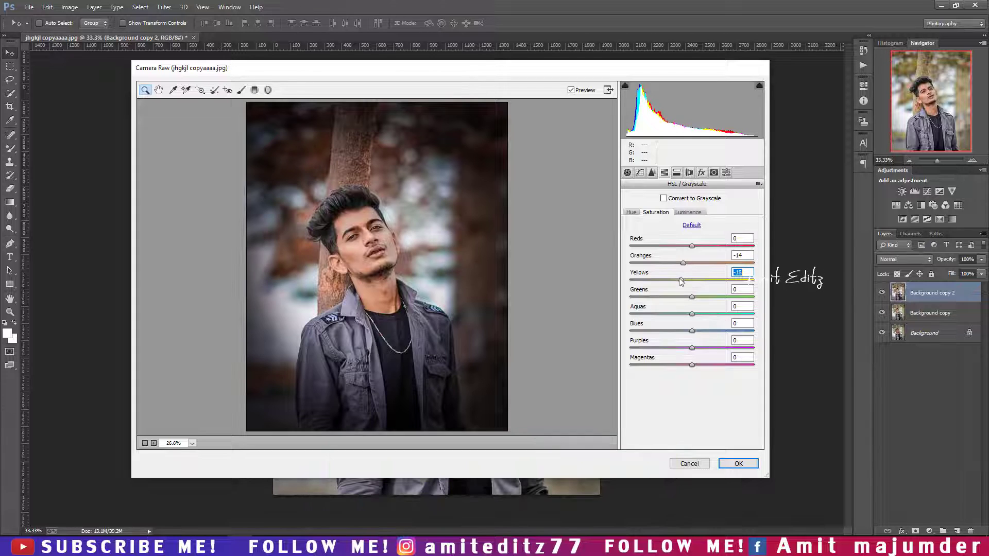
- Set Yellows saturation to -3 and Greens saturation to 0, then apply the Camera Raw edits
{"action": "mouse_move", "coordinate": [745, 286]}
{"action": "left_mouse_down"}
{"action": "mouse_move", "coordinate": [688, 280]}
{"action": "mouse_move", "coordinate": [694, 297]}
{"action": "left_mouse_up"}
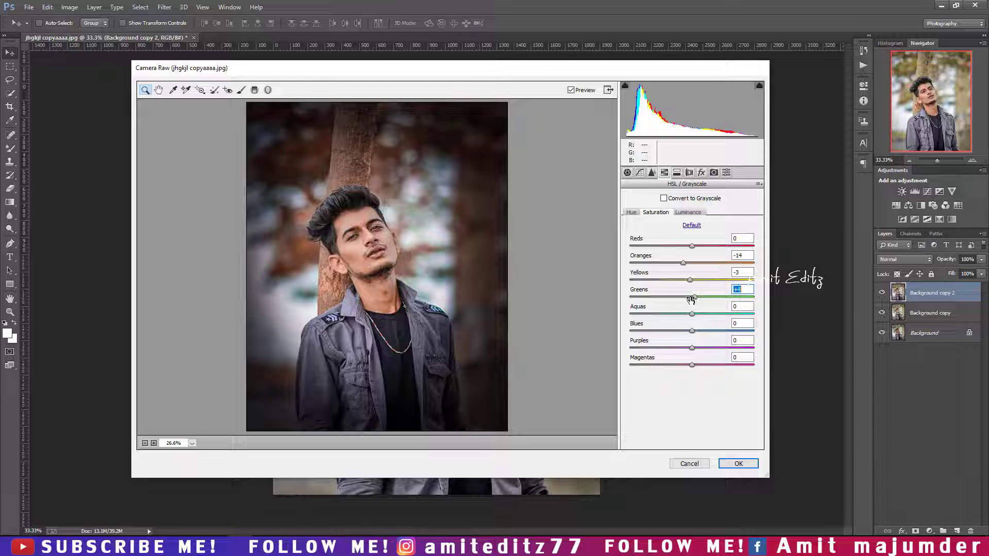
{"action": "left_click_drag", "start_coordinate": [689, 300], "coordinate": [689, 300]}
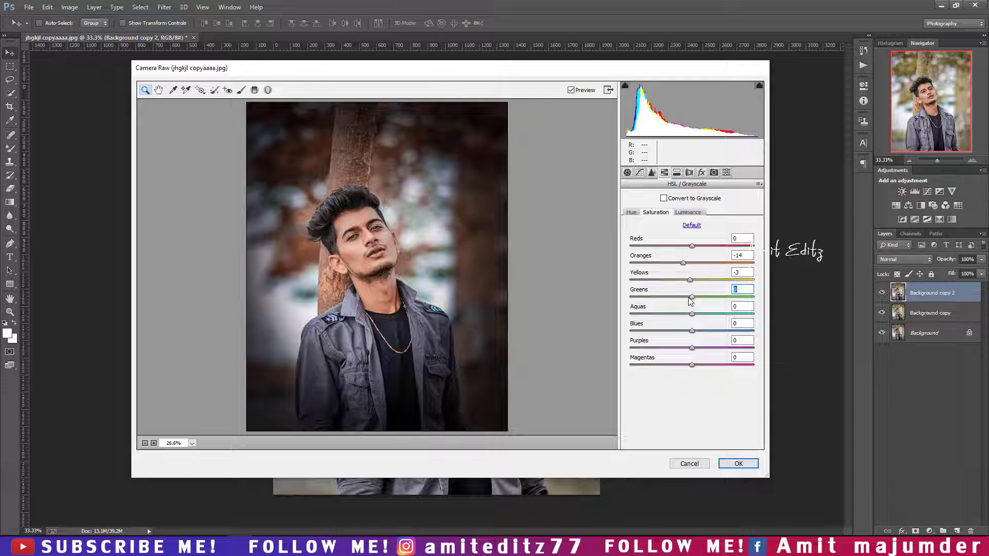
{"action": "left_click", "coordinate": [738, 463]}
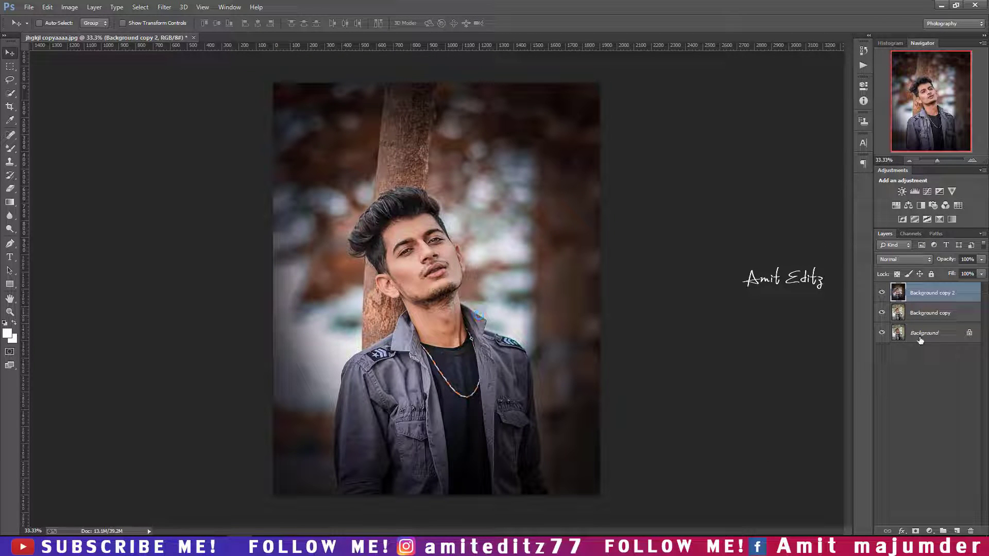
- Duplicate the edited layer and, in Camera Raw, strengthen the post-crop edge vignette
{"action": "left_click_drag", "start_coordinate": [935, 294], "coordinate": [956, 531]}
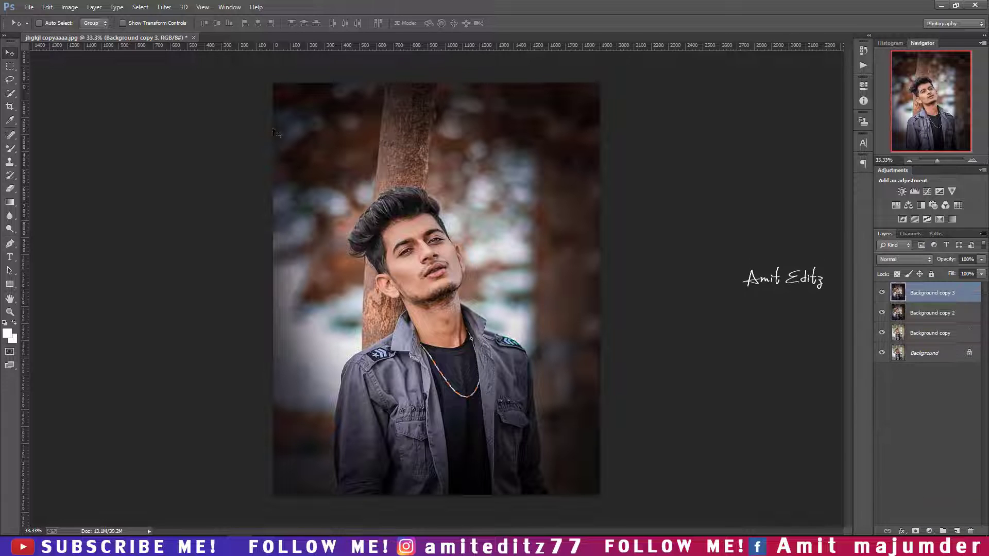
{"action": "left_click", "coordinate": [164, 7]}
{"action": "left_click", "coordinate": [196, 66]}
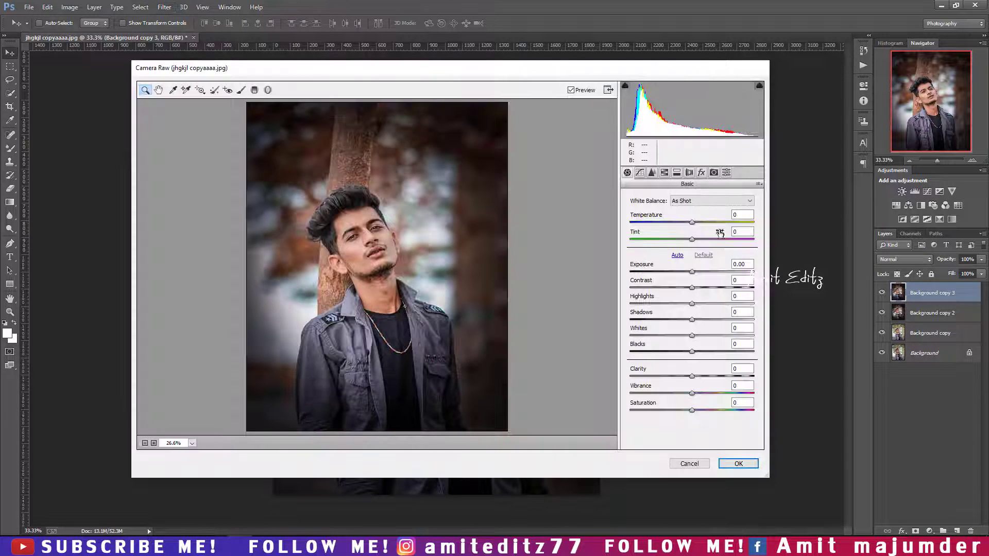
{"action": "left_click", "coordinate": [676, 172]}
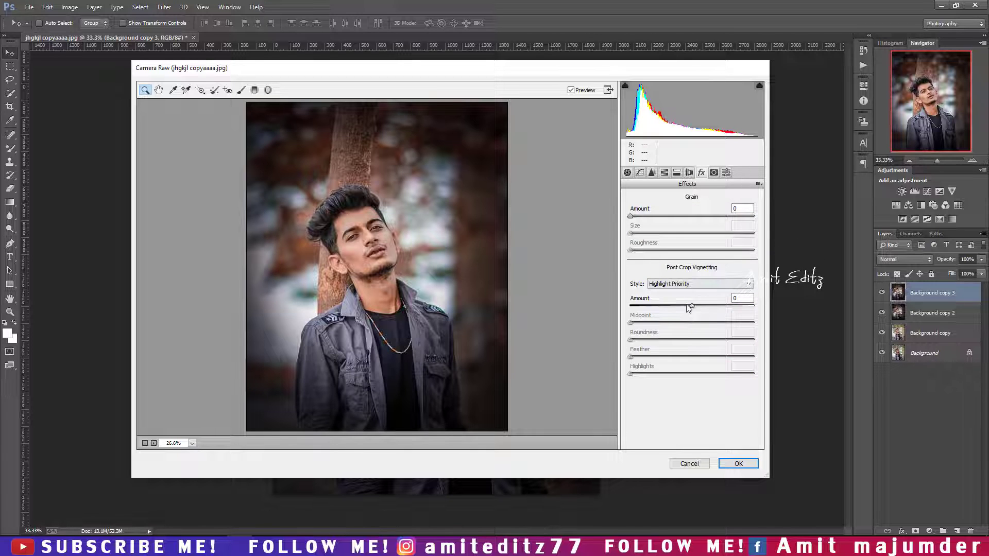
{"action": "left_click_drag", "start_coordinate": [688, 308], "coordinate": [693, 306]}
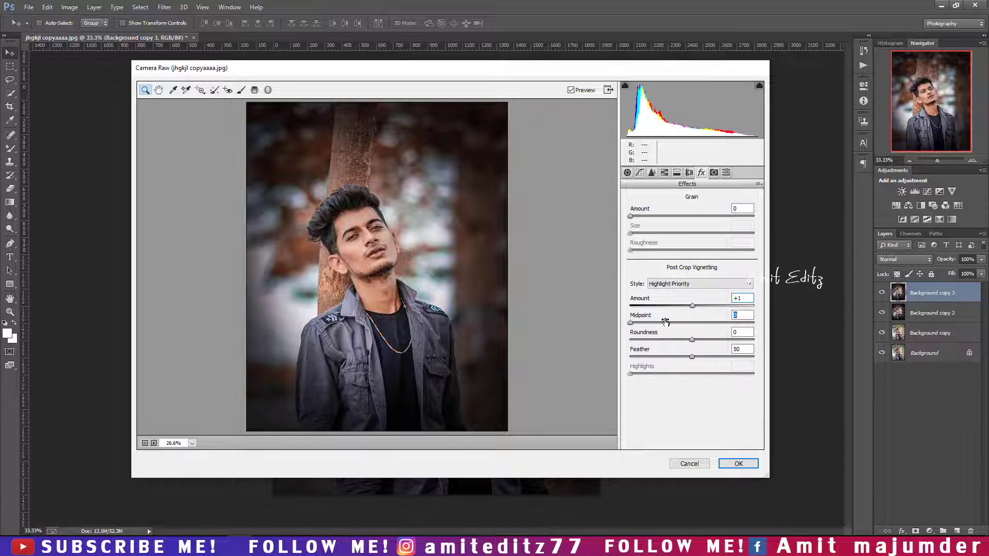
{"action": "mouse_move", "coordinate": [692, 306]}
{"action": "left_mouse_down"}
{"action": "mouse_move", "coordinate": [672, 306]}
{"action": "mouse_move", "coordinate": [684, 322]}
{"action": "mouse_move", "coordinate": [691, 306]}
{"action": "left_mouse_up"}
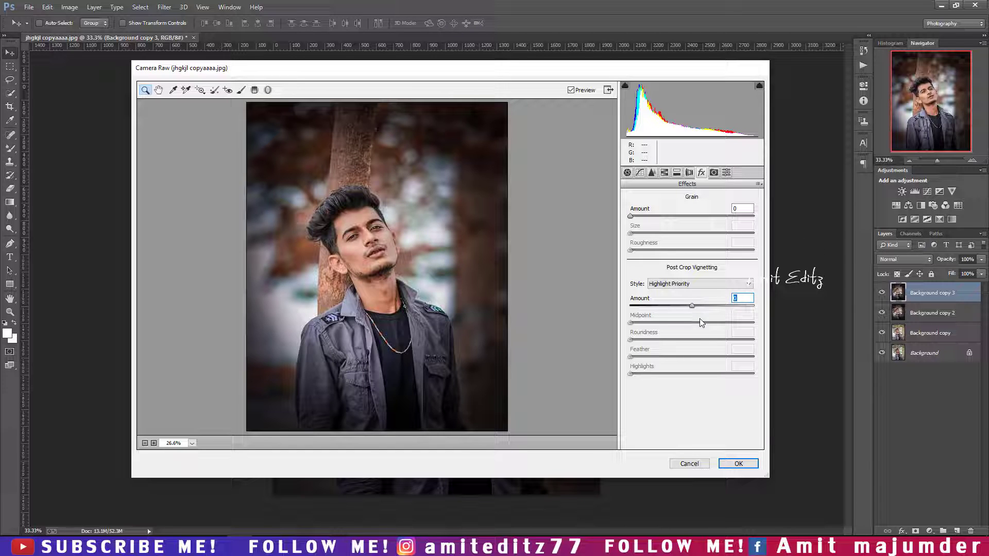
- Set Oranges luminance +15 and split-tone highlights hue 45/saturation 10, shadows hue 38
{"action": "left_click", "coordinate": [664, 172]}
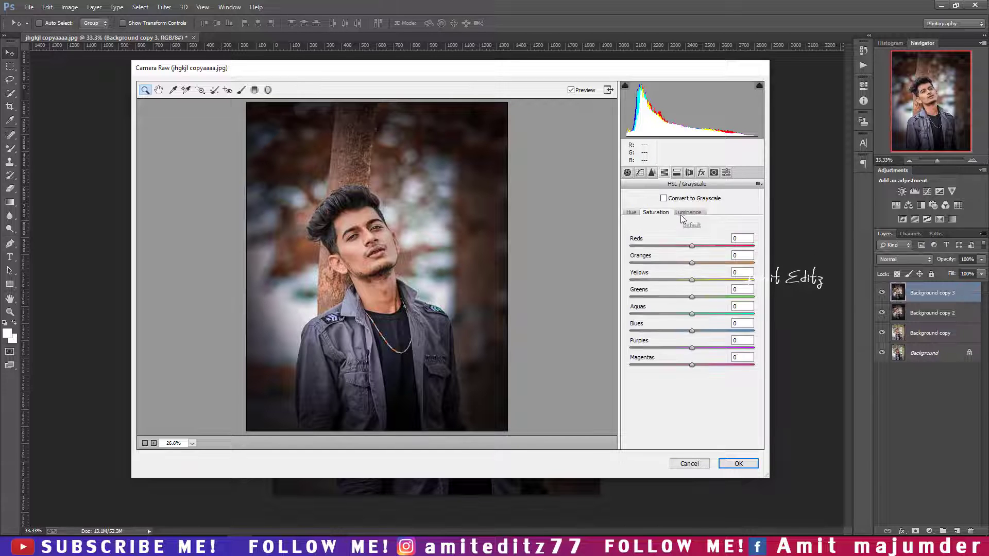
{"action": "left_click", "coordinate": [688, 212]}
{"action": "left_click_drag", "start_coordinate": [692, 263], "coordinate": [700, 262]}
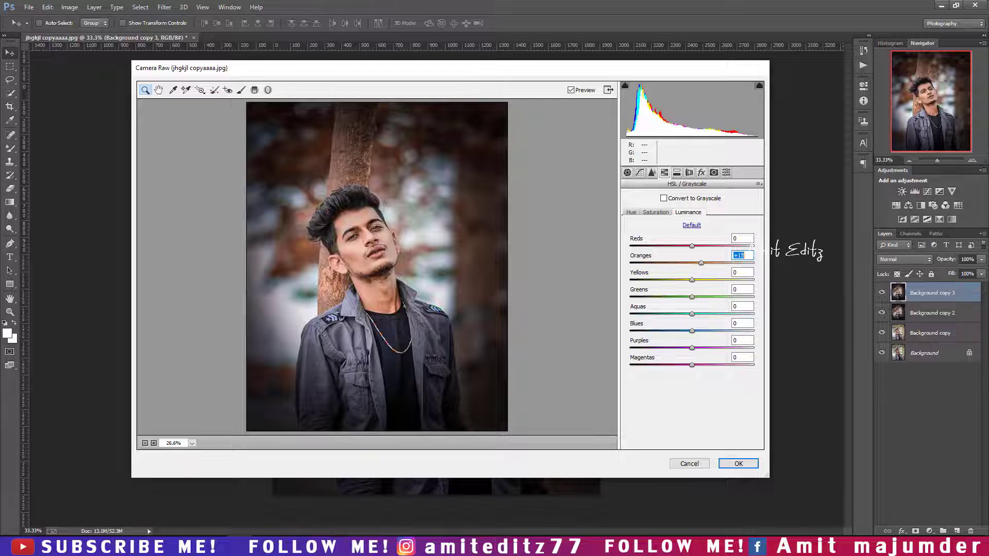
{"action": "left_click", "coordinate": [677, 173]}
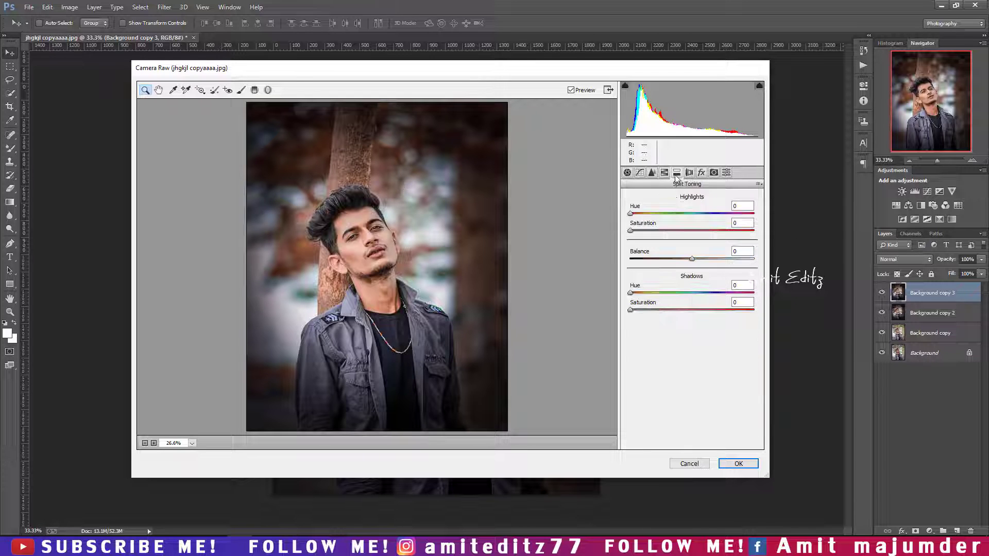
{"action": "left_click_drag", "start_coordinate": [631, 214], "coordinate": [650, 215]}
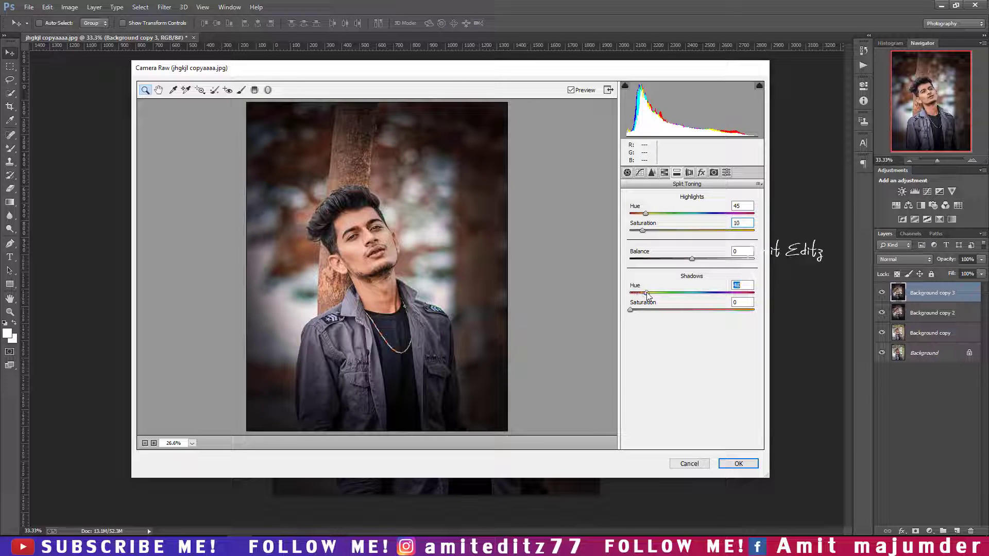
{"action": "left_click_drag", "start_coordinate": [647, 292], "coordinate": [648, 293]}
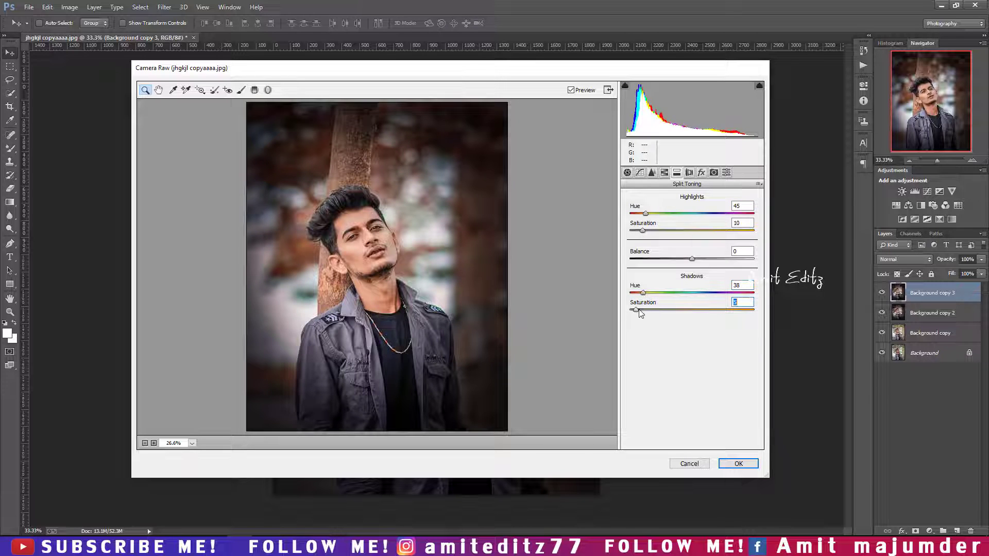
{"action": "left_click_drag", "start_coordinate": [640, 313], "coordinate": [637, 313]}
- Apply the Camera Raw grade and duplicate the layer twice
{"action": "left_click", "coordinate": [738, 463]}
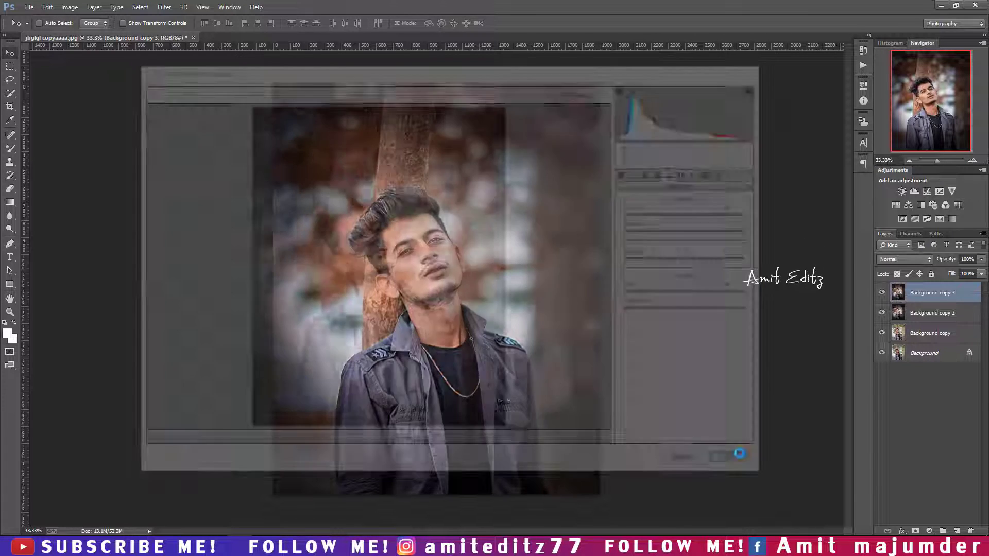
{"action": "key", "text": "ctrl+j"}
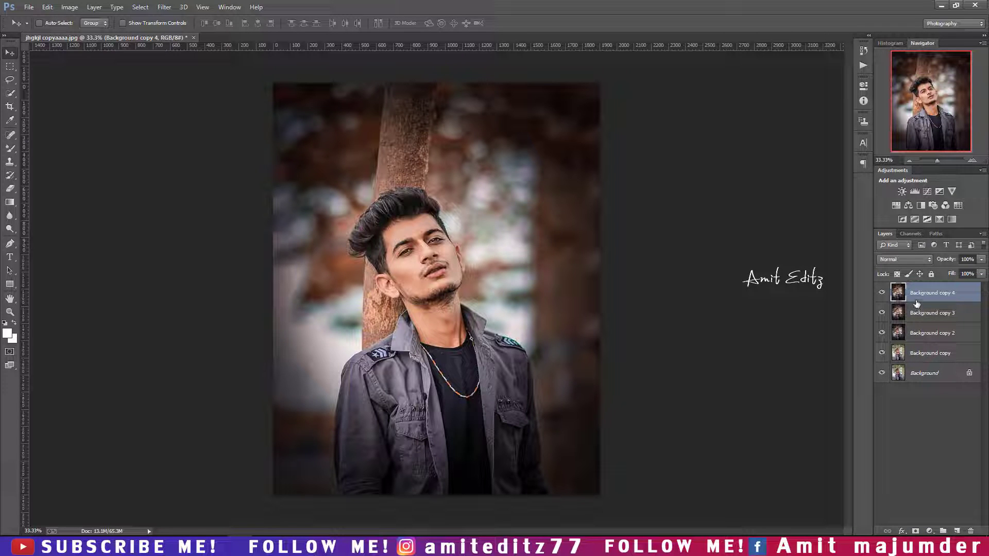
{"action": "left_click_drag", "start_coordinate": [929, 292], "coordinate": [955, 528]}
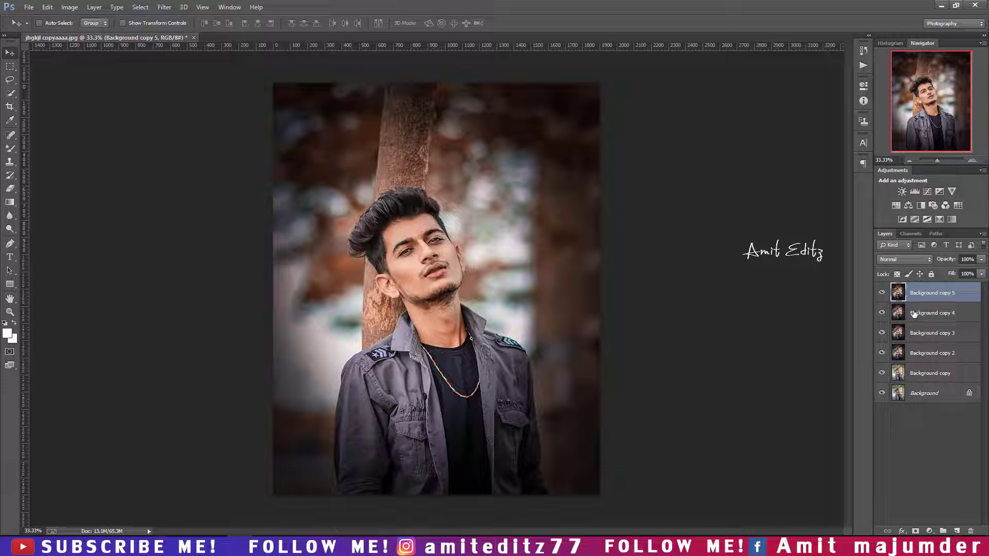
- Fill the newest copy with 50% Gray and set its blend mode to Overlay
{"action": "left_click", "coordinate": [47, 7]}
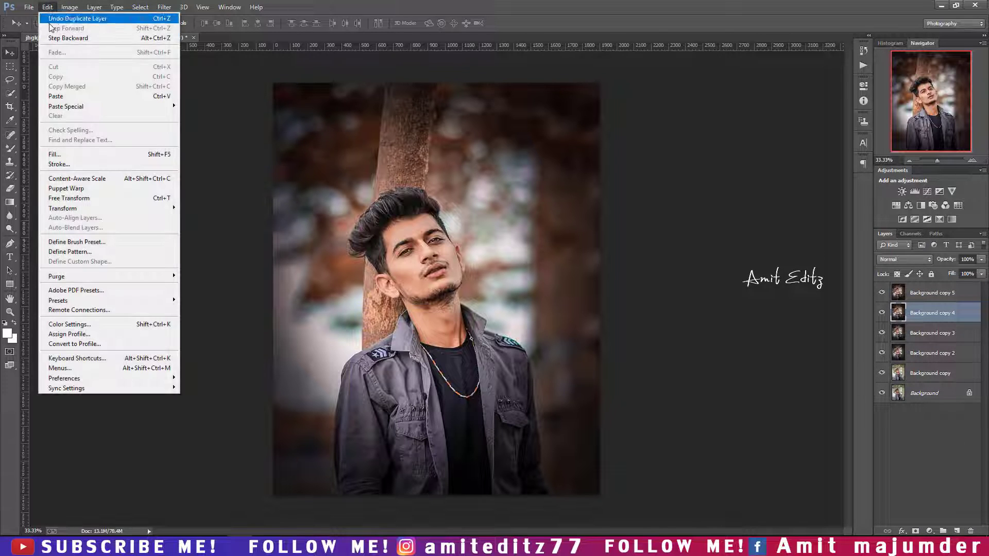
{"action": "left_click", "coordinate": [149, 154]}
{"action": "left_click", "coordinate": [510, 168]}
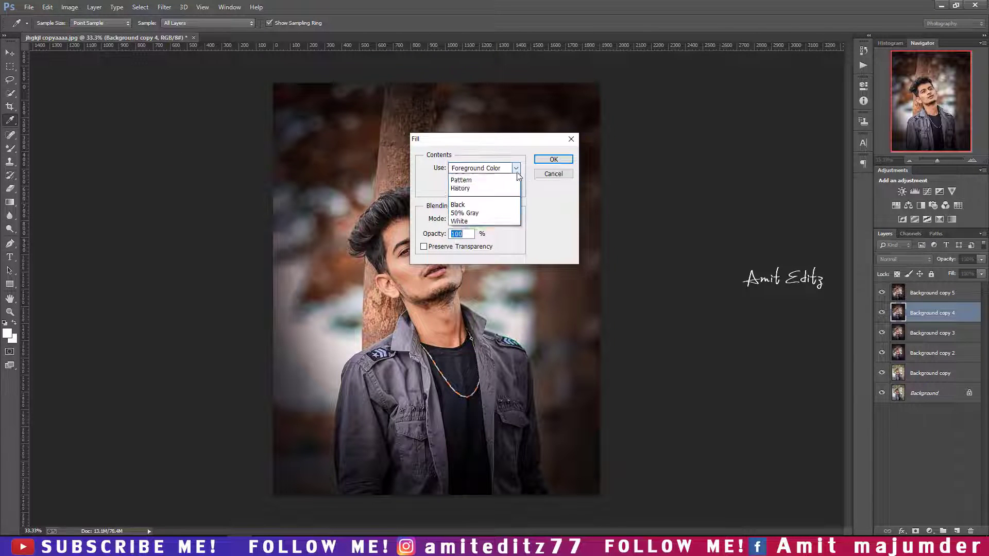
{"action": "left_click", "coordinate": [499, 253]}
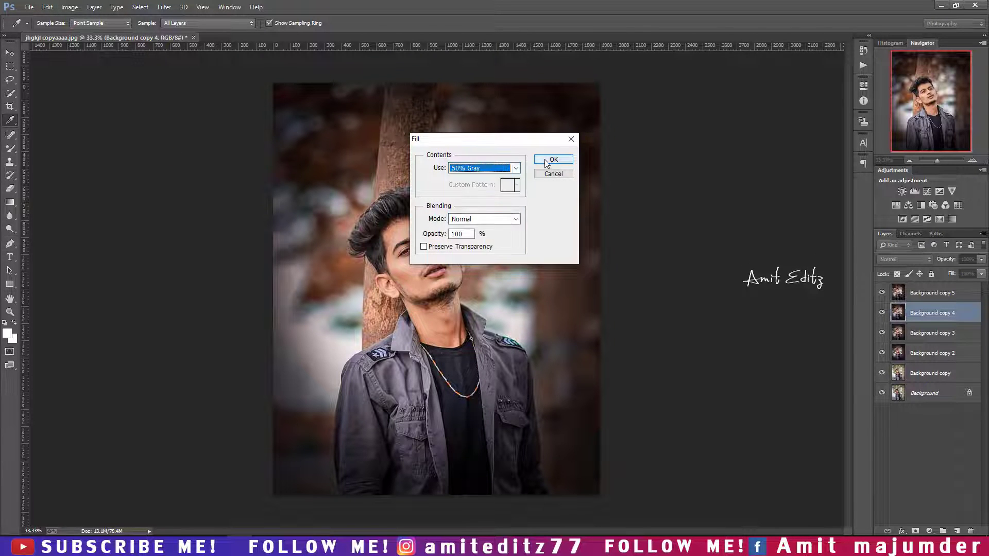
{"action": "left_click", "coordinate": [553, 160]}
{"action": "key", "text": "v"}
{"action": "left_click", "coordinate": [888, 260]}
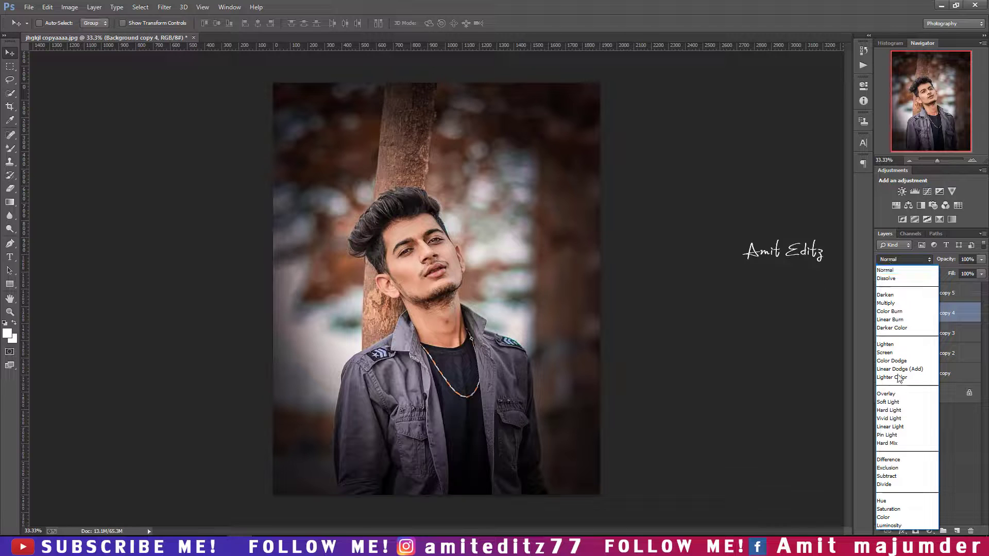
{"action": "left_click", "coordinate": [896, 397]}
- Give Background copy 5 the same 50% Gray fill and Overlay blend mode
{"action": "left_click", "coordinate": [926, 292]}
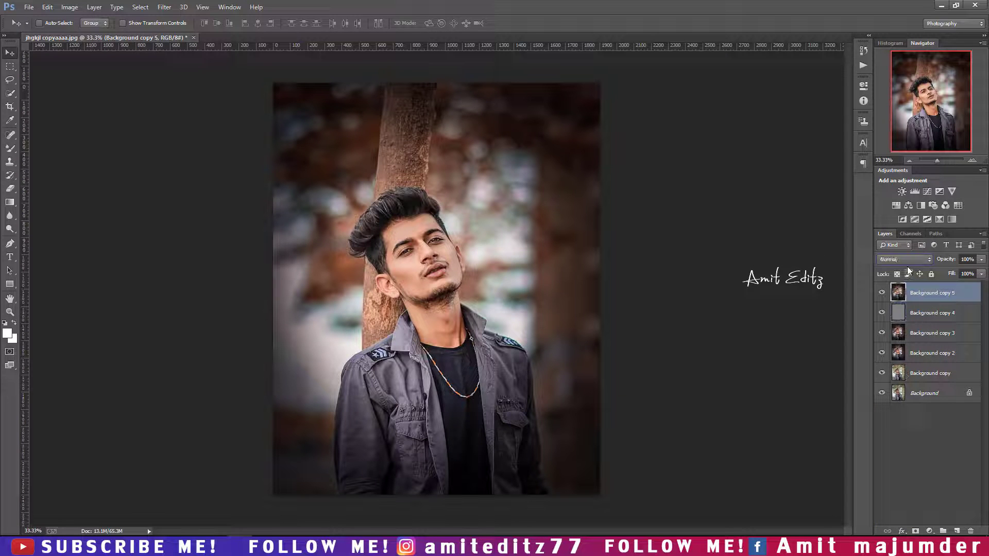
{"action": "left_click", "coordinate": [47, 7]}
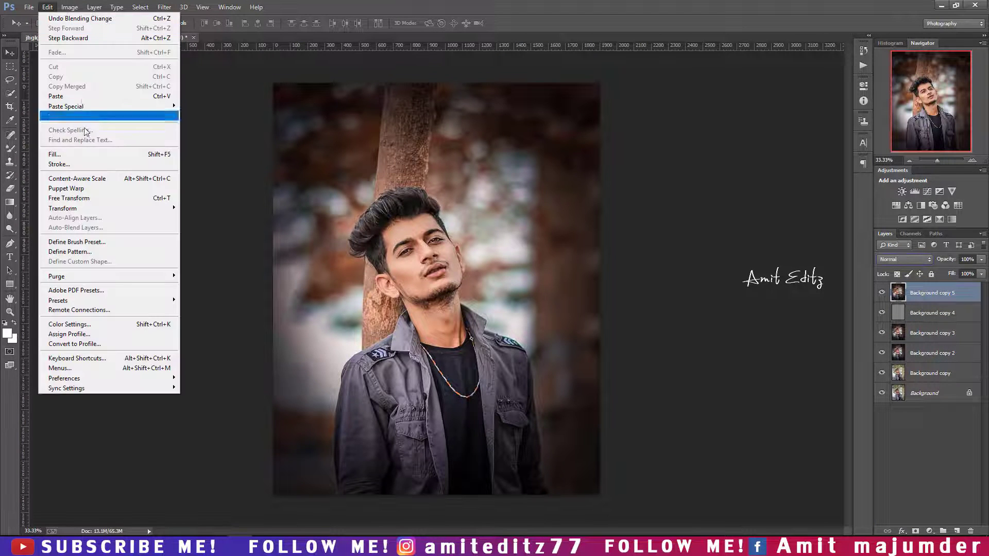
{"action": "left_click", "coordinate": [57, 154]}
{"action": "left_click", "coordinate": [552, 159]}
{"action": "key", "text": "v"}
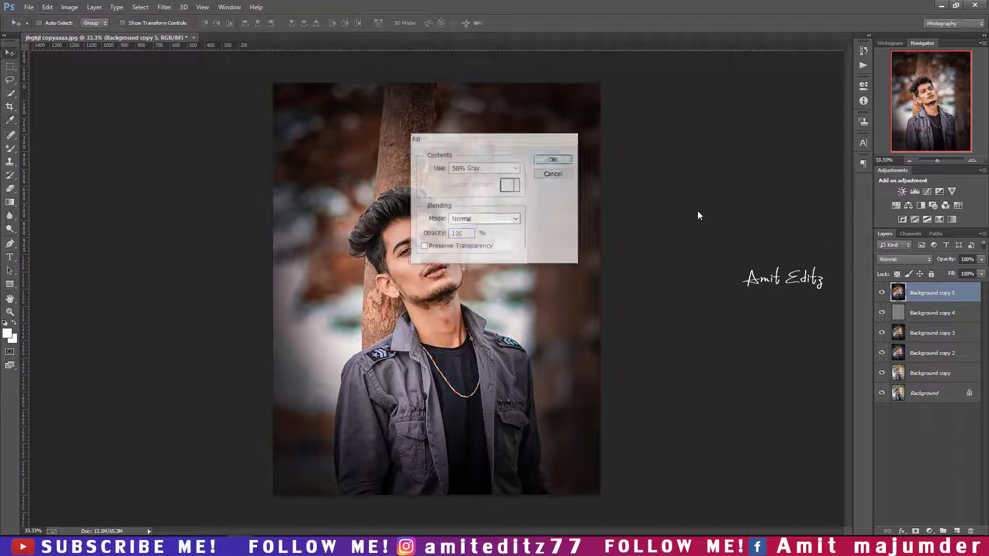
{"action": "left_click", "coordinate": [888, 260]}
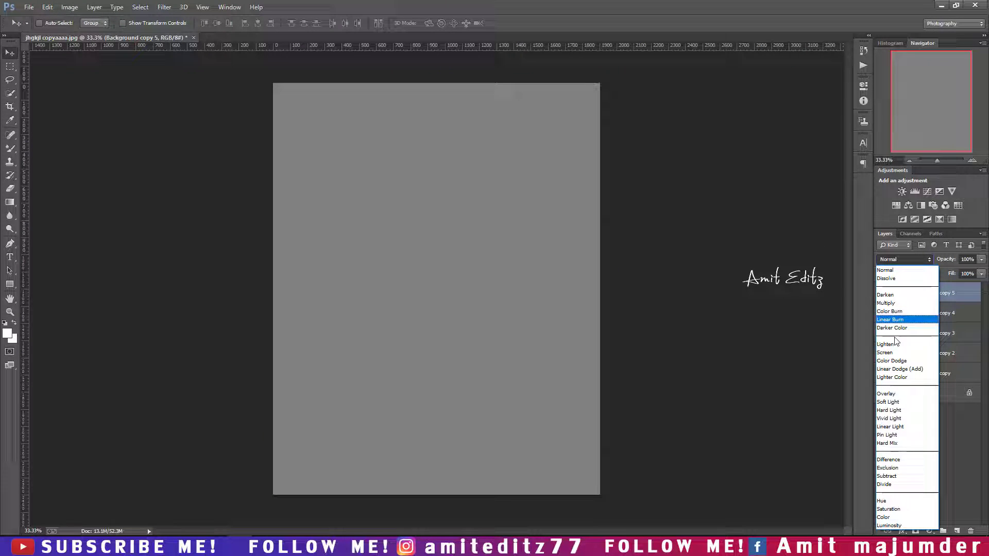
{"action": "left_click", "coordinate": [886, 394]}
{"action": "left_click", "coordinate": [917, 316]}
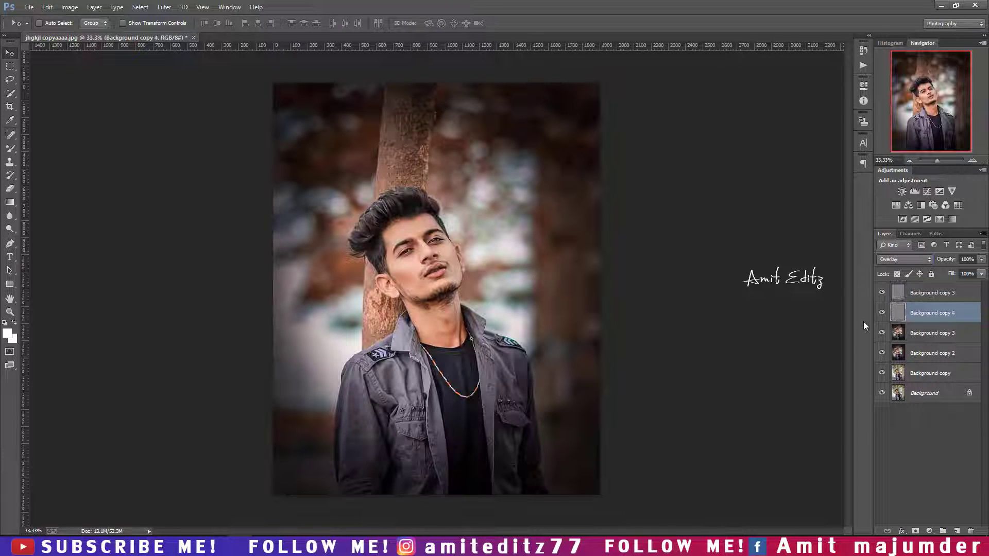
{"action": "left_click", "coordinate": [10, 215]}
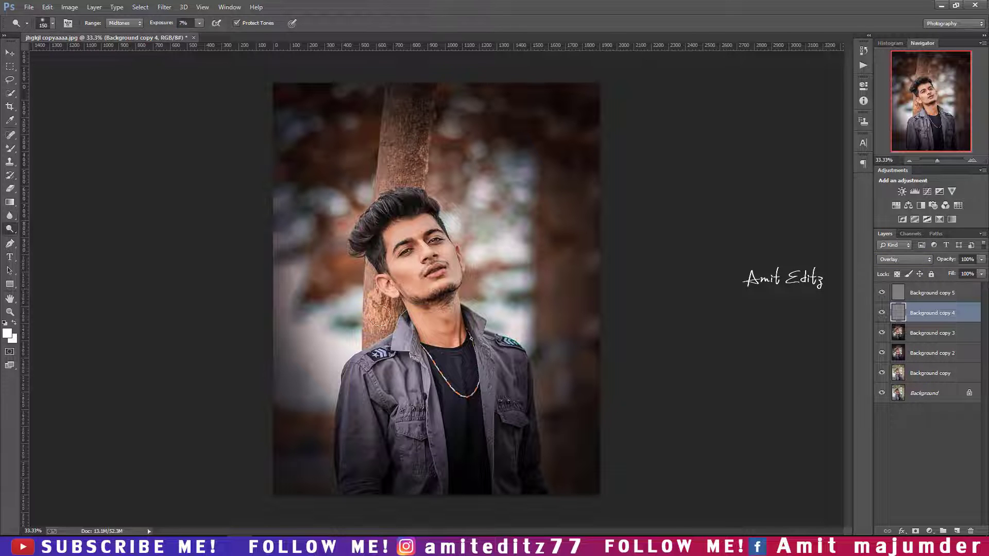
- Dodge the nose bridge and face on Background copy 4 at low exposure with an 80 px brush
{"action": "scroll", "coordinate": [447, 225], "scroll_direction": "up", "scroll_amount": 3}
{"action": "scroll", "coordinate": [400, 246], "scroll_direction": "up", "scroll_amount": 2}
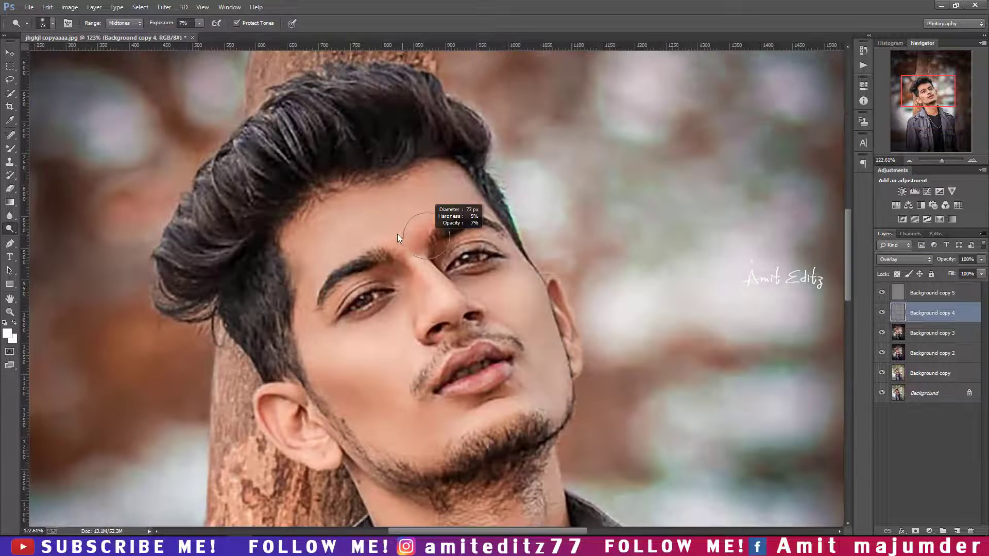
{"action": "left_click_drag", "start_coordinate": [165, 25], "coordinate": [181, 26]}
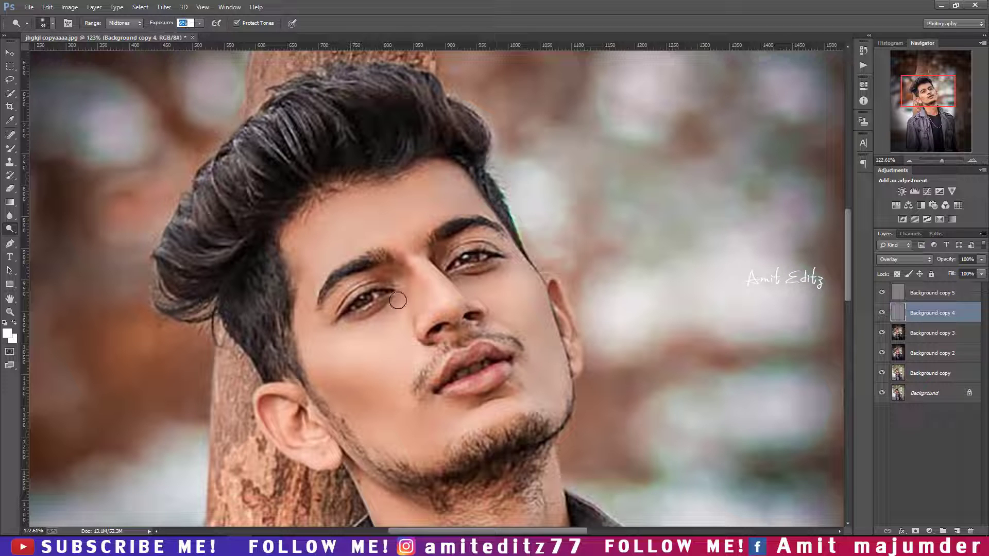
{"action": "left_click_drag", "start_coordinate": [419, 266], "coordinate": [454, 312]}
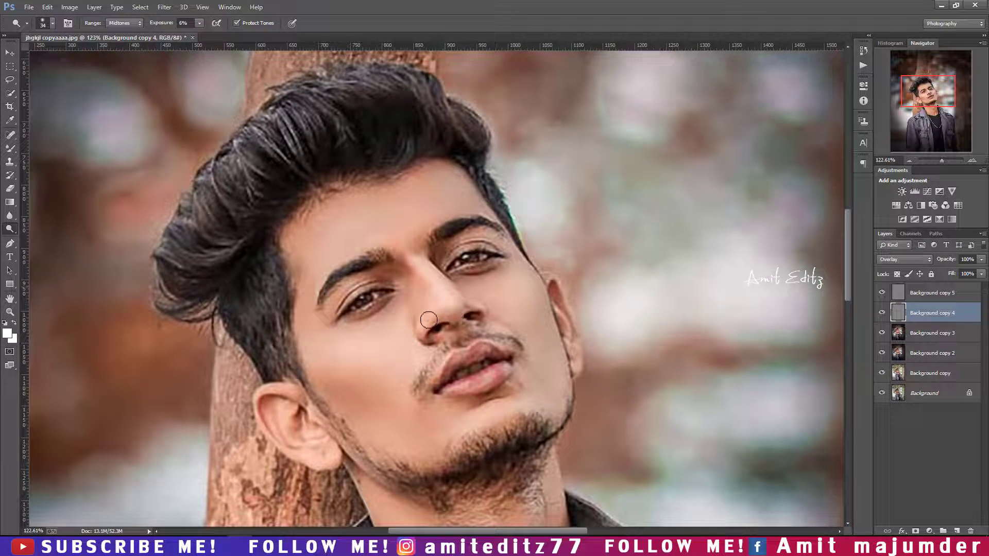
{"action": "left_click_drag", "start_coordinate": [393, 320], "coordinate": [412, 328]}
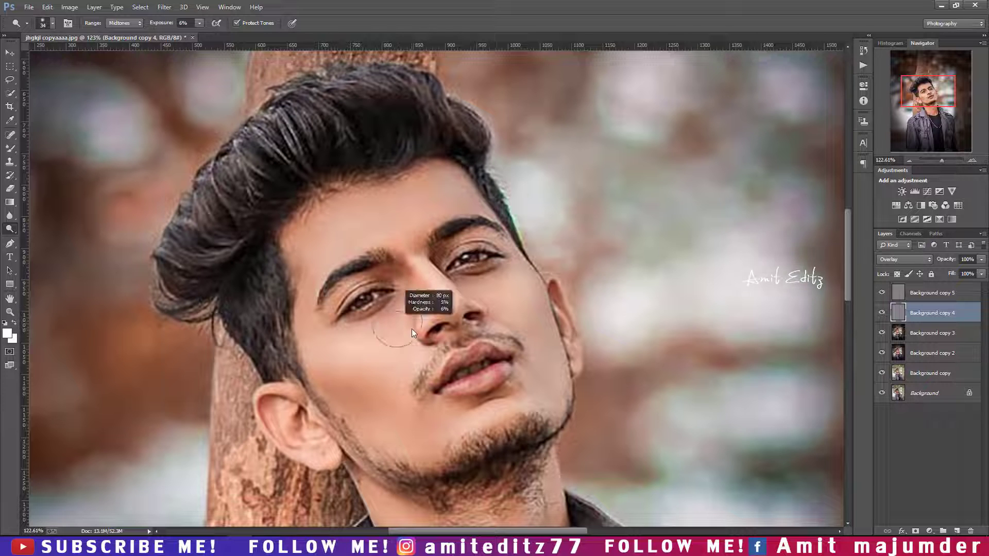
{"action": "scroll", "coordinate": [512, 314], "scroll_direction": "down", "scroll_amount": 2}
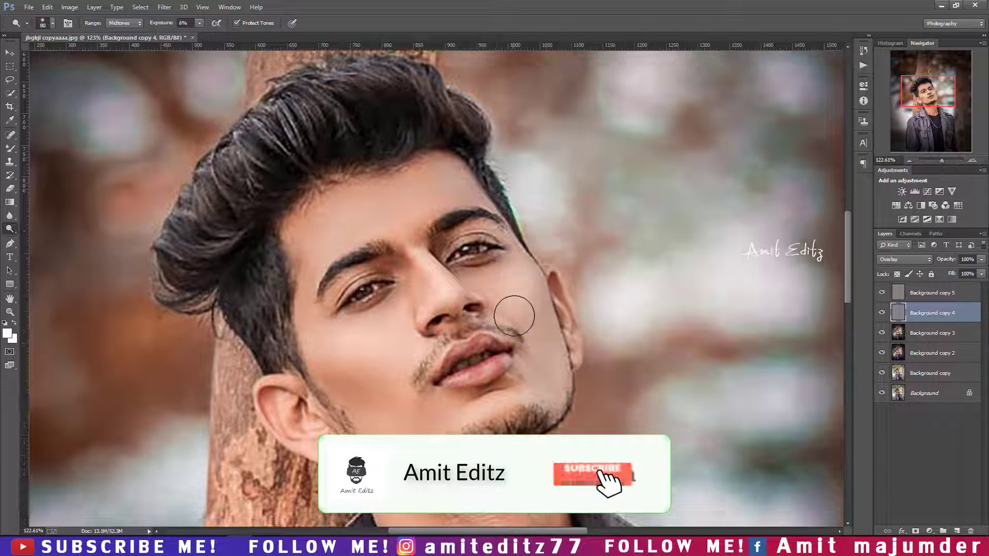
{"action": "scroll", "coordinate": [430, 397], "scroll_direction": "down", "scroll_amount": 2}
{"action": "scroll", "coordinate": [494, 346], "scroll_direction": "down", "scroll_amount": 3}
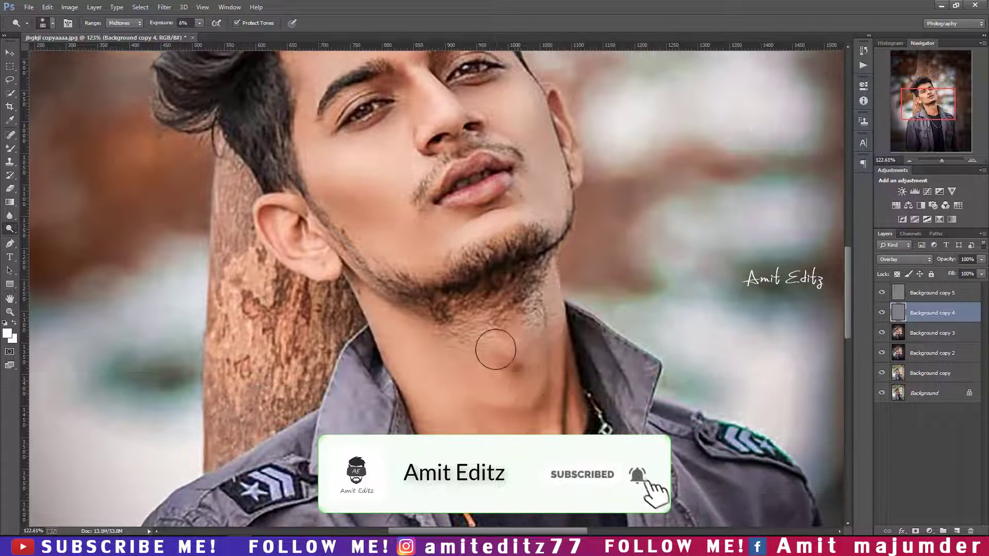
{"action": "scroll", "coordinate": [505, 283], "scroll_direction": "up", "scroll_amount": 4}
{"action": "scroll", "coordinate": [451, 142], "scroll_direction": "up", "scroll_amount": 1}
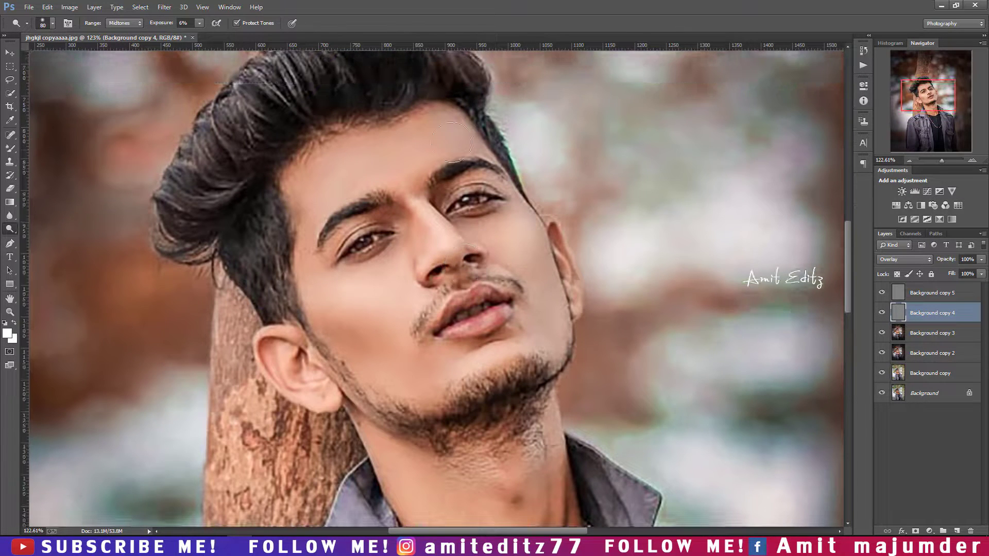
{"action": "scroll", "coordinate": [416, 165], "scroll_direction": "down", "scroll_amount": 1}
{"action": "scroll", "coordinate": [419, 276], "scroll_direction": "down", "scroll_amount": 3}
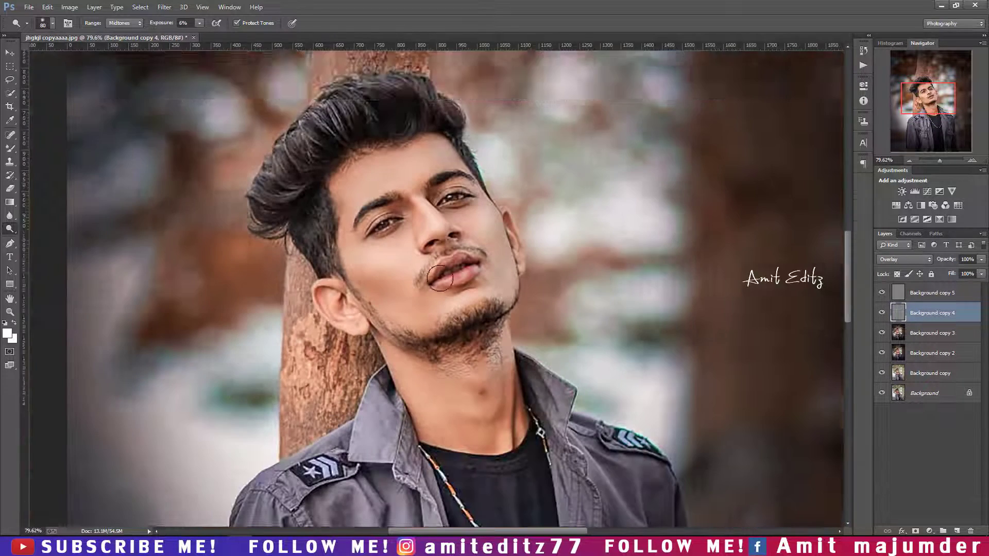
- Burn the face's shadows on Background copy 5, resizing the brush for finer areas and the cheek
{"action": "left_click", "coordinate": [933, 293]}
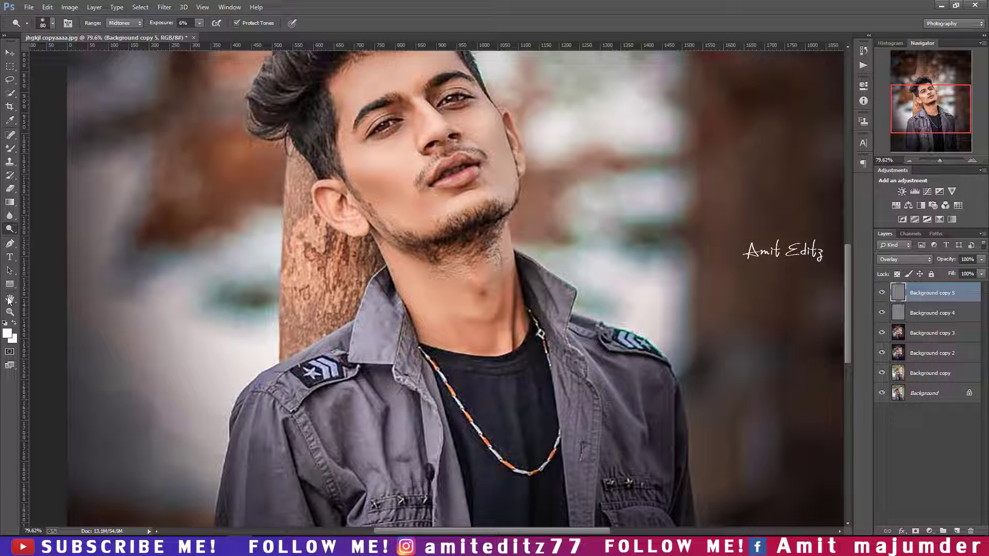
{"action": "right_click", "coordinate": [10, 229]}
{"action": "left_click", "coordinate": [52, 237]}
{"action": "scroll", "coordinate": [210, 252], "scroll_direction": "up", "scroll_amount": 3}
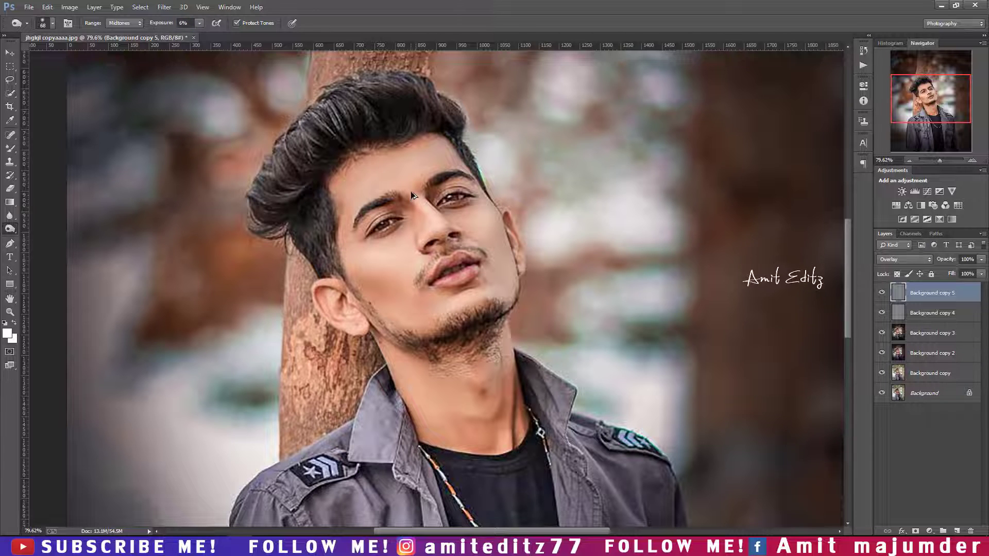
{"action": "scroll", "coordinate": [412, 196], "scroll_direction": "up", "scroll_amount": 5}
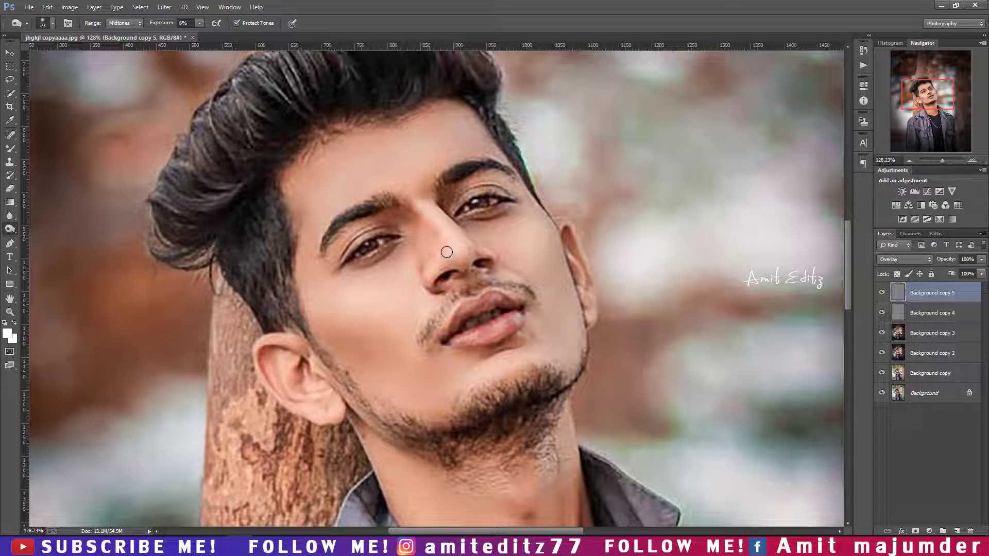
{"action": "key", "text": "bracketright"}
{"action": "key", "text": "bracketright"}
{"action": "key", "text": "bracketright"}
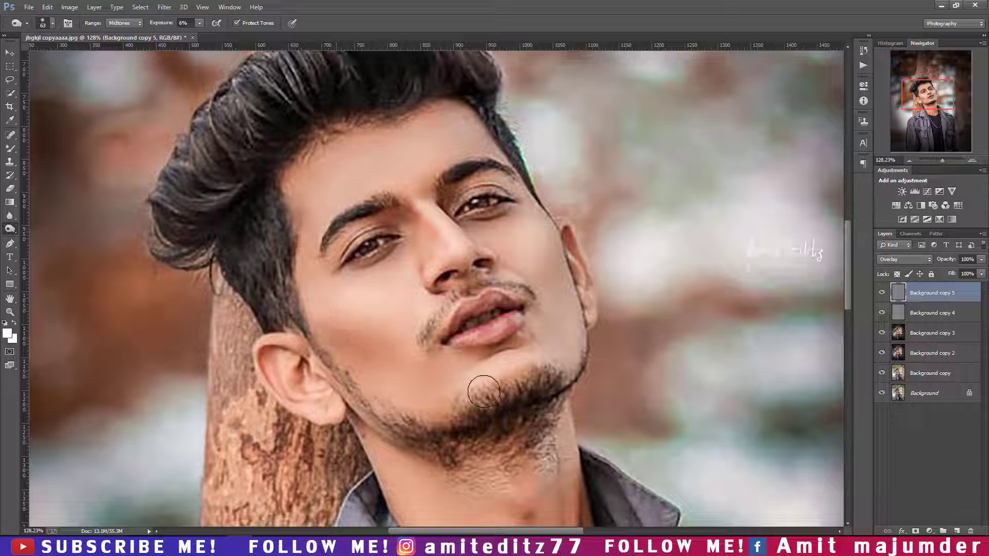
{"action": "key", "text": "bracketleft"}
{"action": "key", "text": "bracketleft"}
{"action": "key", "text": "bracketleft"}
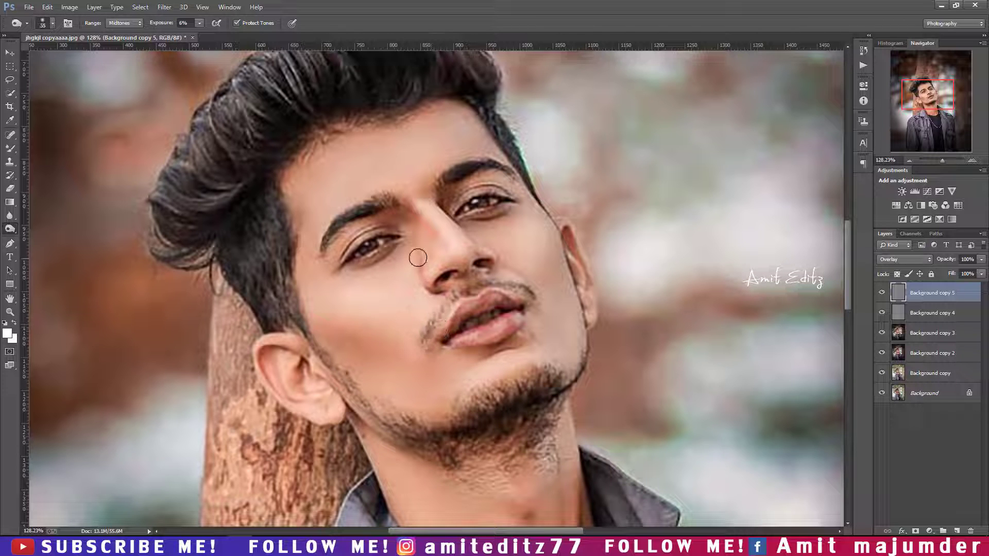
{"action": "key", "text": "bracketright"}
{"action": "key", "text": "bracketright"}
{"action": "key", "text": "bracketright"}
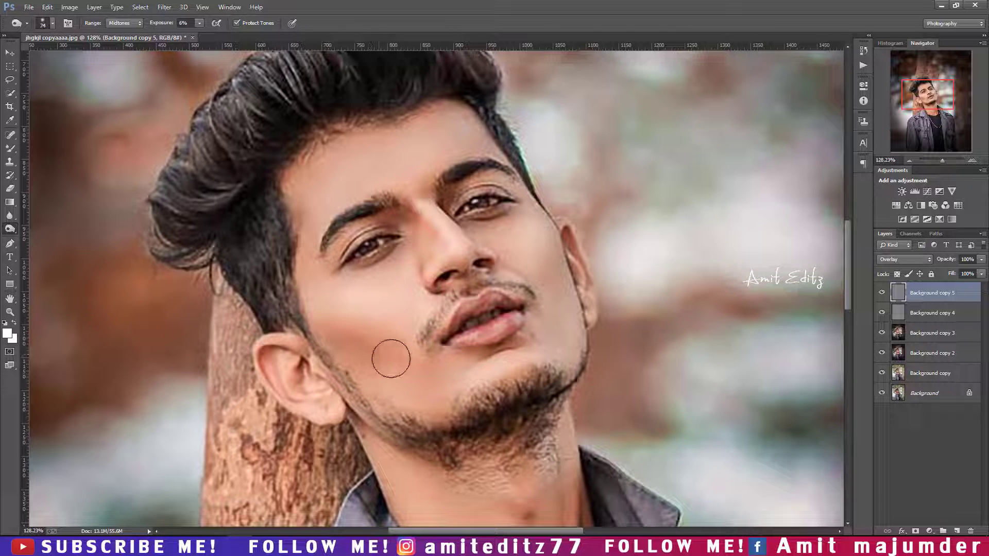
{"action": "scroll", "coordinate": [469, 247], "scroll_direction": "down", "scroll_amount": 3}
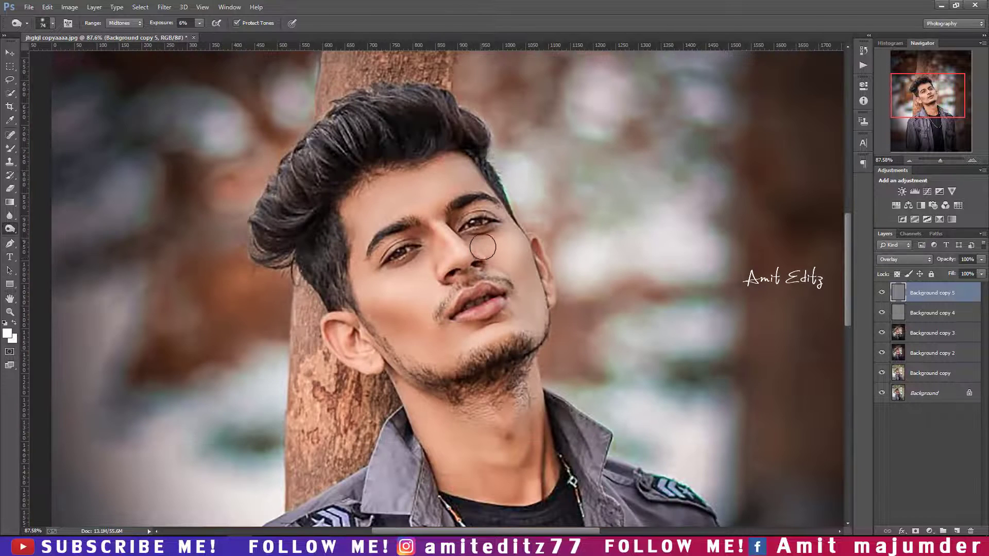
{"action": "scroll", "coordinate": [486, 325], "scroll_direction": "down", "scroll_amount": 2}
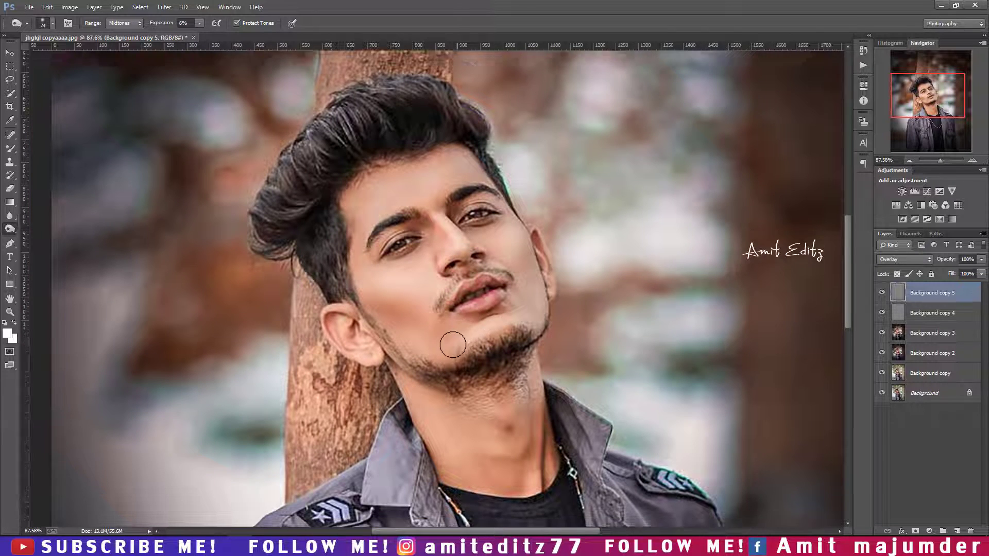
{"action": "scroll", "coordinate": [448, 302], "scroll_direction": "down", "scroll_amount": 2}
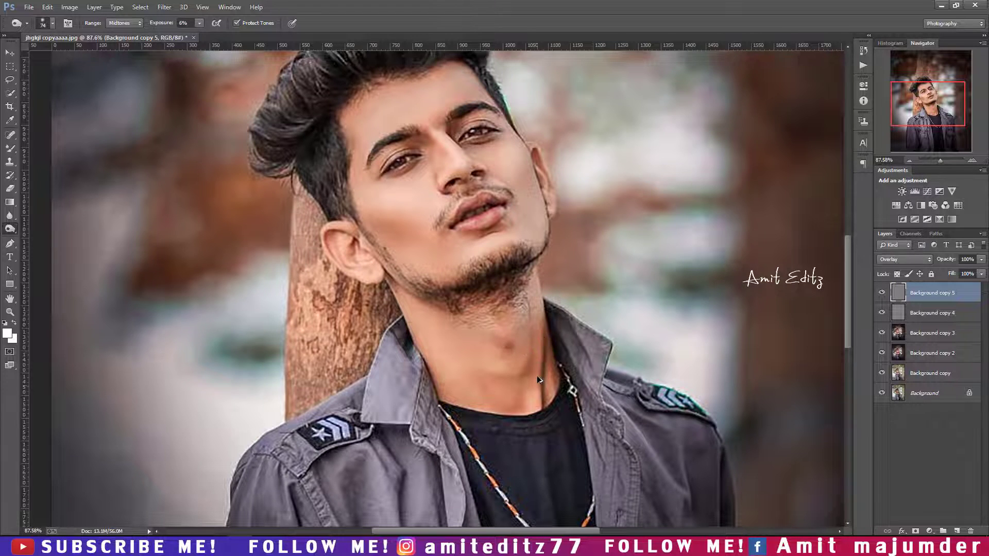
{"action": "scroll", "coordinate": [538, 377], "scroll_direction": "down", "scroll_amount": 3}
{"action": "scroll", "coordinate": [537, 377], "scroll_direction": "down", "scroll_amount": 2}
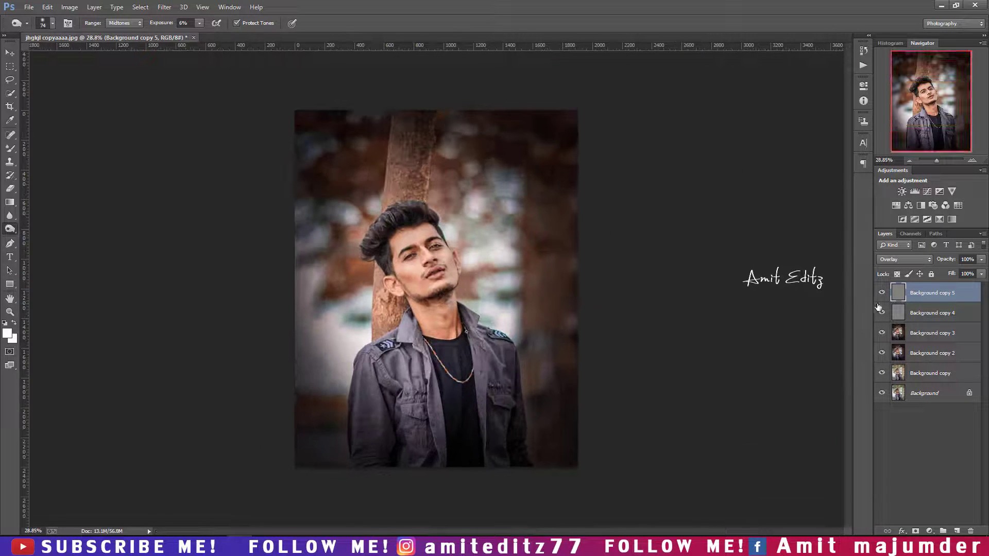
- Select all the graded Background copy layers and merge them into one
{"action": "left_click", "coordinate": [922, 313], "text": "shift"}
{"action": "left_click", "coordinate": [929, 340], "text": "shift"}
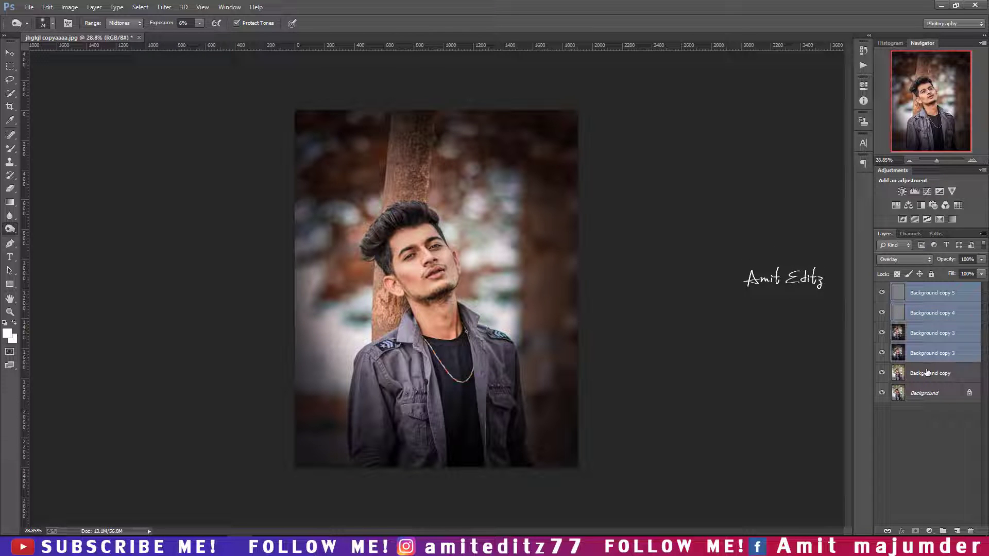
{"action": "left_click", "coordinate": [927, 373], "text": "shift"}
{"action": "right_click", "coordinate": [927, 373]}
{"action": "left_click", "coordinate": [850, 379]}
- Toggle the merged layer's visibility to compare it against the original
{"action": "scroll", "coordinate": [493, 271], "scroll_direction": "up", "scroll_amount": 1}
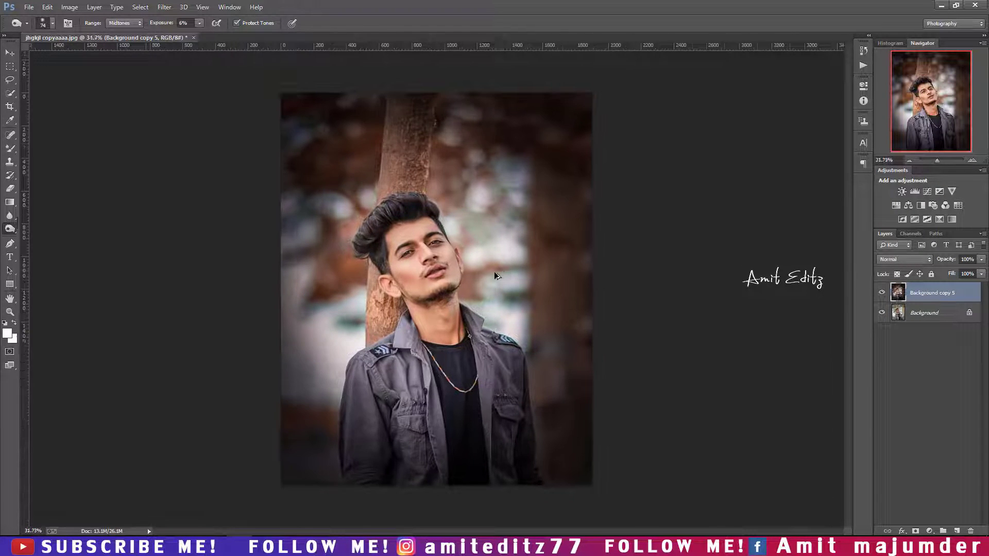
{"action": "scroll", "coordinate": [494, 271], "scroll_direction": "up", "scroll_amount": 1}
{"action": "left_click", "coordinate": [881, 292]}
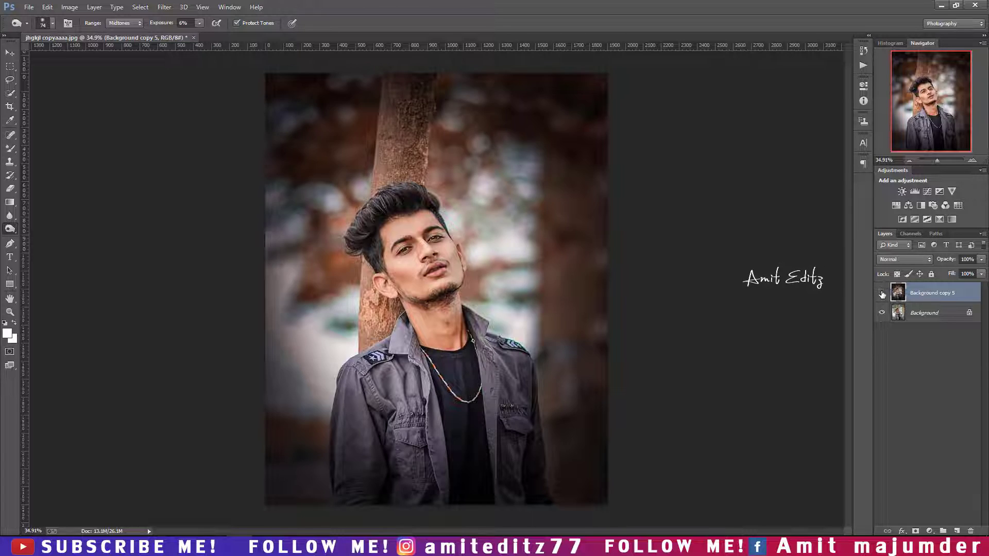
{"action": "left_click", "coordinate": [881, 293]}
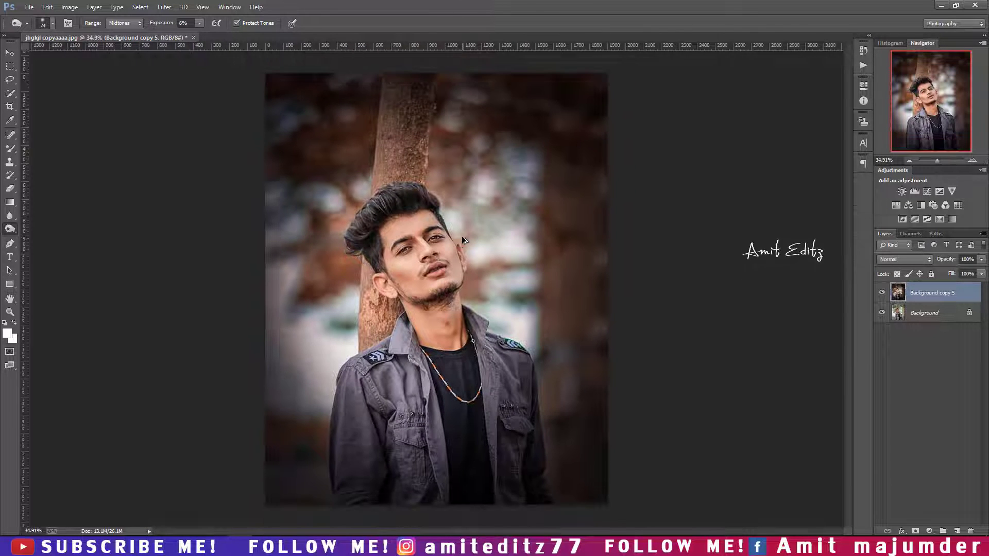
{"action": "scroll", "coordinate": [414, 242], "scroll_direction": "up", "scroll_amount": 3}
{"action": "scroll", "coordinate": [414, 243], "scroll_direction": "up", "scroll_amount": 2}
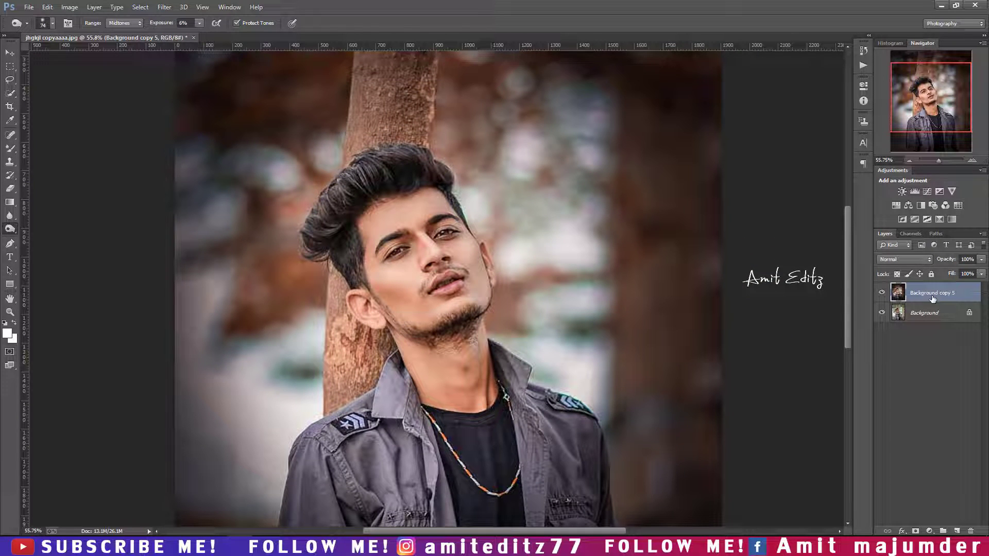
- Duplicate the graded layer and add an upward-bent Curves adjustment with an inverted, hidden mask
{"action": "left_click_drag", "start_coordinate": [933, 298], "coordinate": [956, 530]}
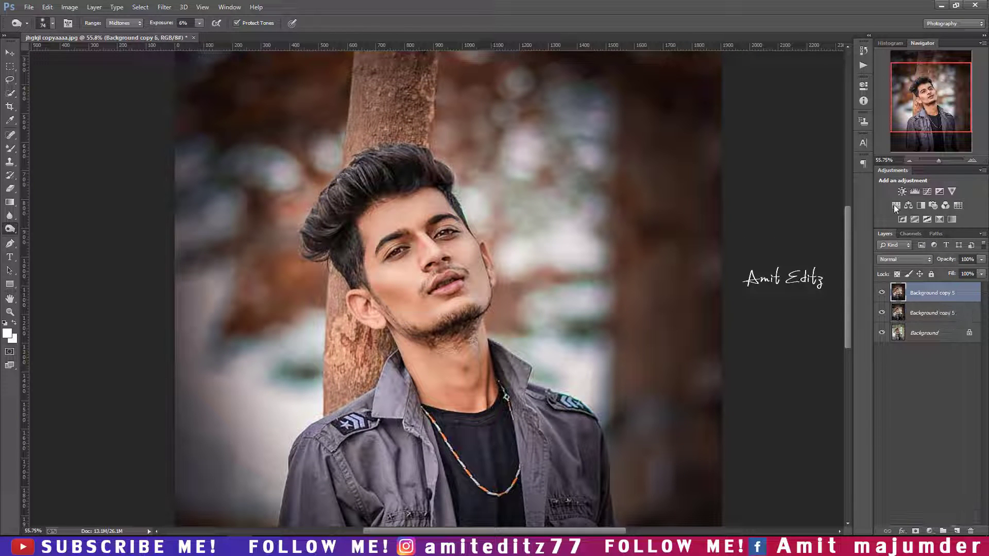
{"action": "left_click", "coordinate": [926, 192]}
{"action": "left_click_drag", "start_coordinate": [788, 182], "coordinate": [787, 161]}
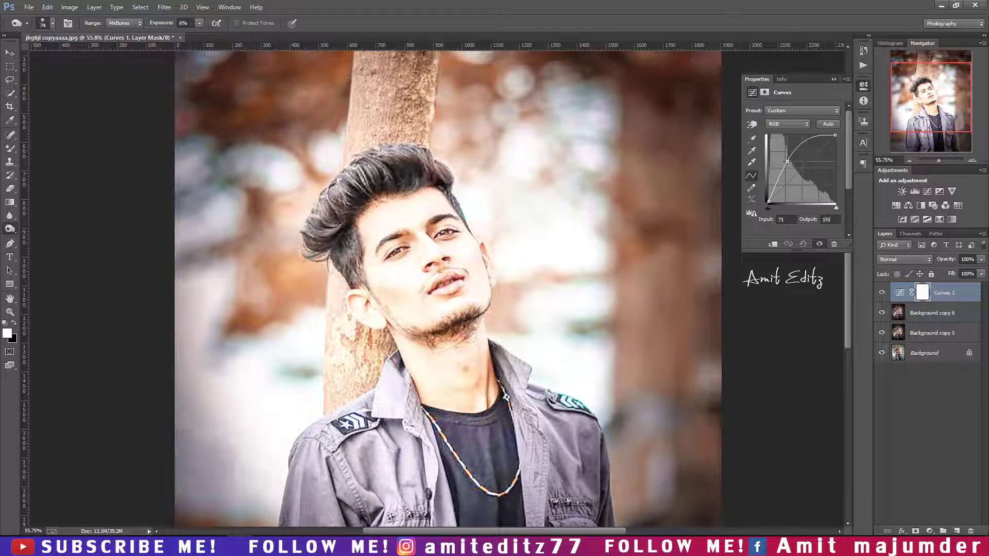
{"action": "left_click", "coordinate": [833, 78]}
{"action": "key", "text": "ctrl+i"}
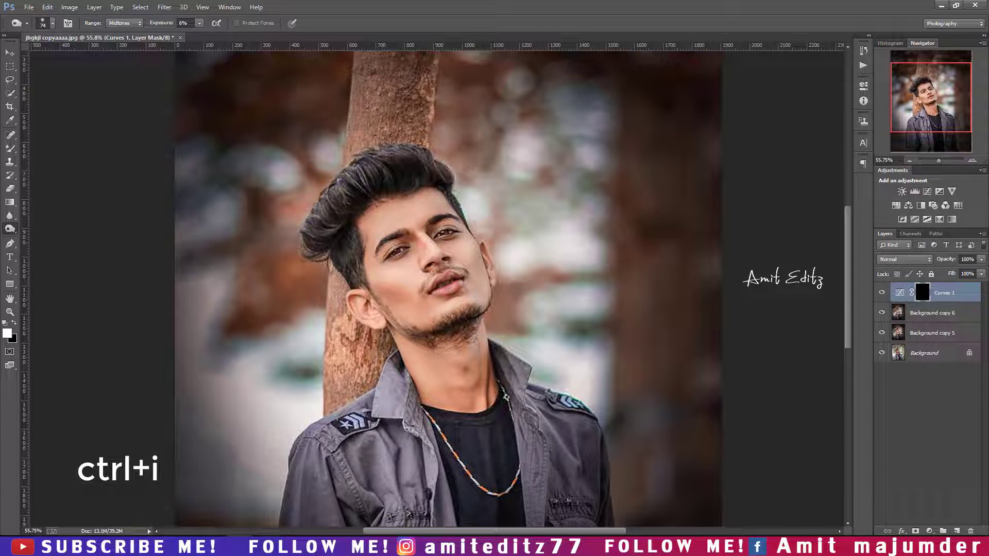
- Paint the face into the Curves mask with a small, faint brush, then duplicate the Curves layer
{"action": "left_click", "coordinate": [10, 148]}
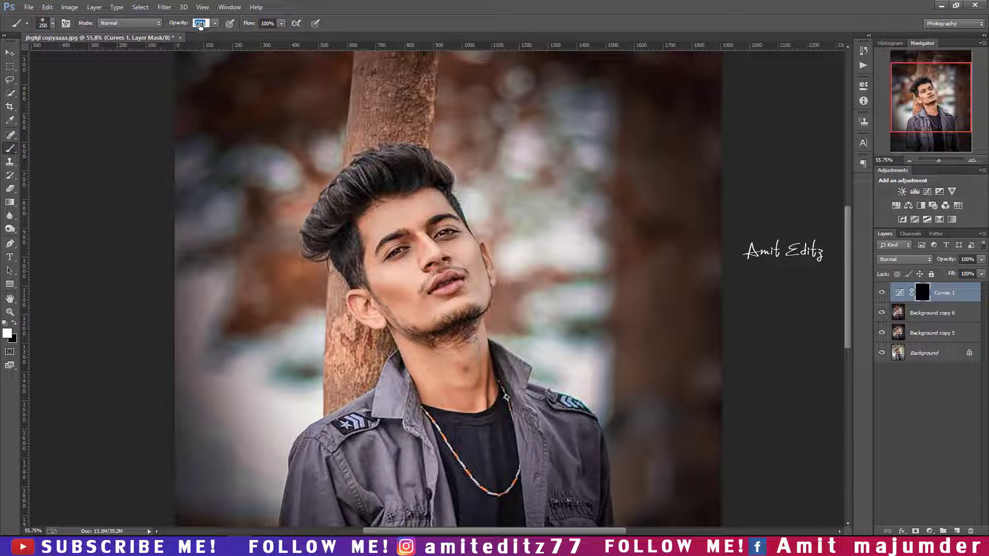
{"action": "type", "text": "18"}
{"action": "mouse_move", "coordinate": [371, 226]}
{"action": "left_mouse_down"}
{"action": "mouse_move", "coordinate": [357, 221]}
{"action": "mouse_move", "coordinate": [396, 249]}
{"action": "left_mouse_up"}
{"action": "scroll", "coordinate": [400, 249], "scroll_direction": "up", "scroll_amount": 5}
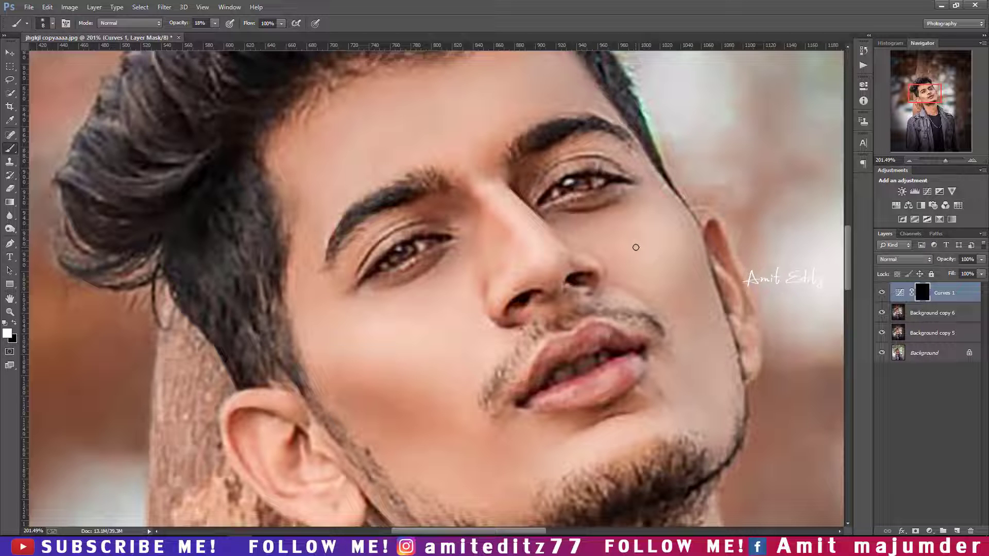
{"action": "key", "text": "ctrl+j"}
{"action": "key", "text": "ctrl+0"}
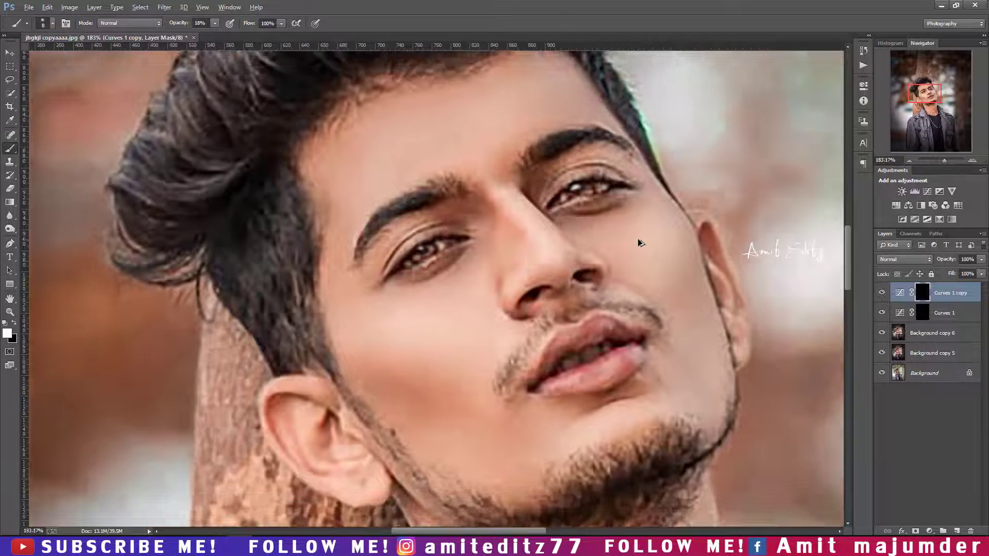
- Merge Curves 1 with Background copy 6 into one layer
{"action": "scroll", "coordinate": [641, 242], "scroll_direction": "up", "scroll_amount": 2}
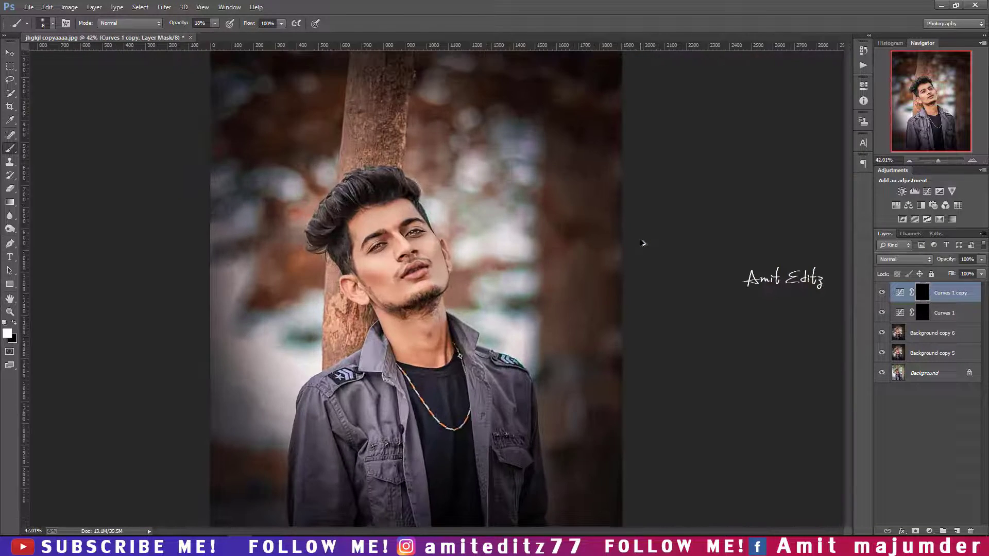
{"action": "left_click", "coordinate": [934, 314], "text": "shift"}
{"action": "left_click", "coordinate": [936, 336], "text": "shift"}
{"action": "right_click", "coordinate": [934, 334]}
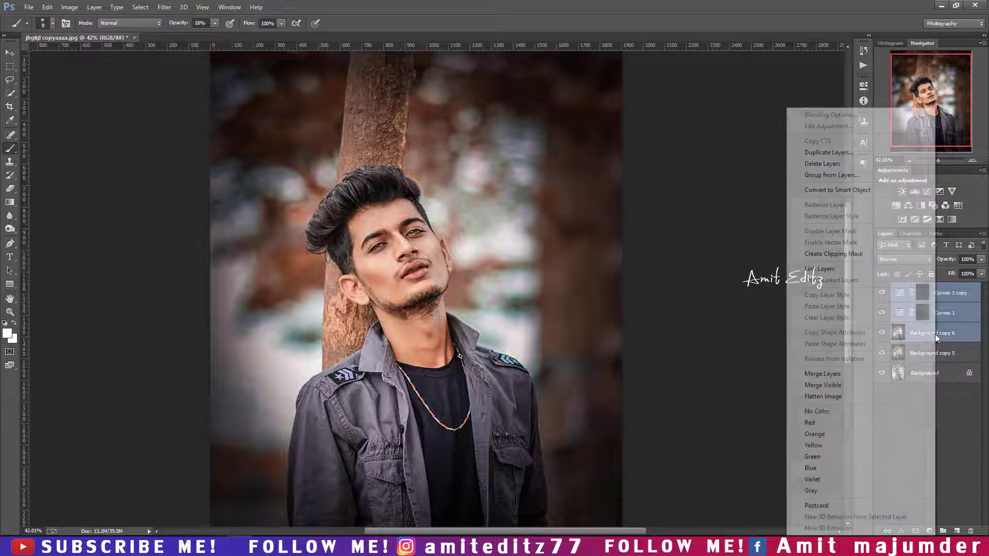
{"action": "left_click", "coordinate": [870, 374]}
- Merge Curves 1 copy with Background copy 5 into a single layer
{"action": "scroll", "coordinate": [577, 266], "scroll_direction": "up", "scroll_amount": 1}
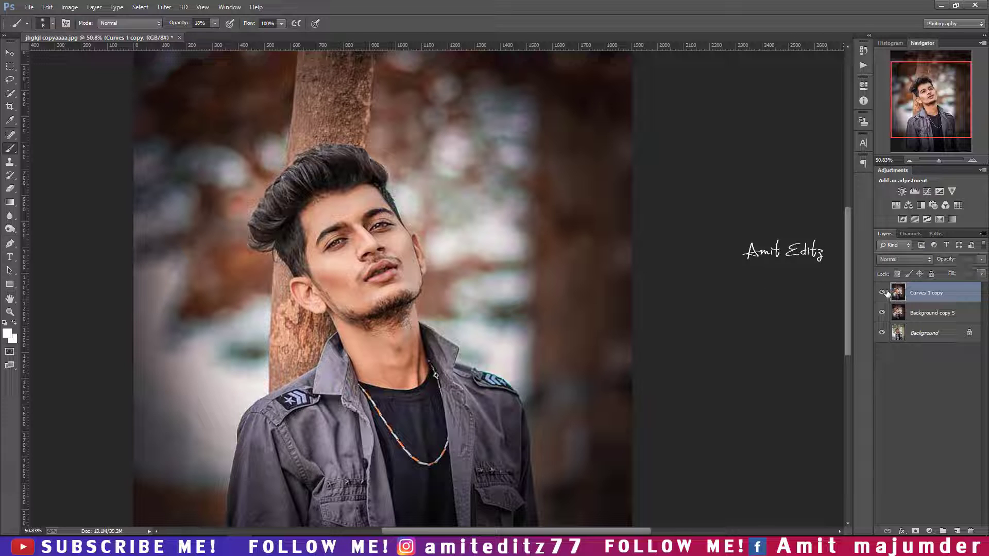
{"action": "scroll", "coordinate": [424, 282], "scroll_direction": "up", "scroll_amount": 3}
{"action": "left_click_drag", "start_coordinate": [396, 268], "coordinate": [469, 315]}
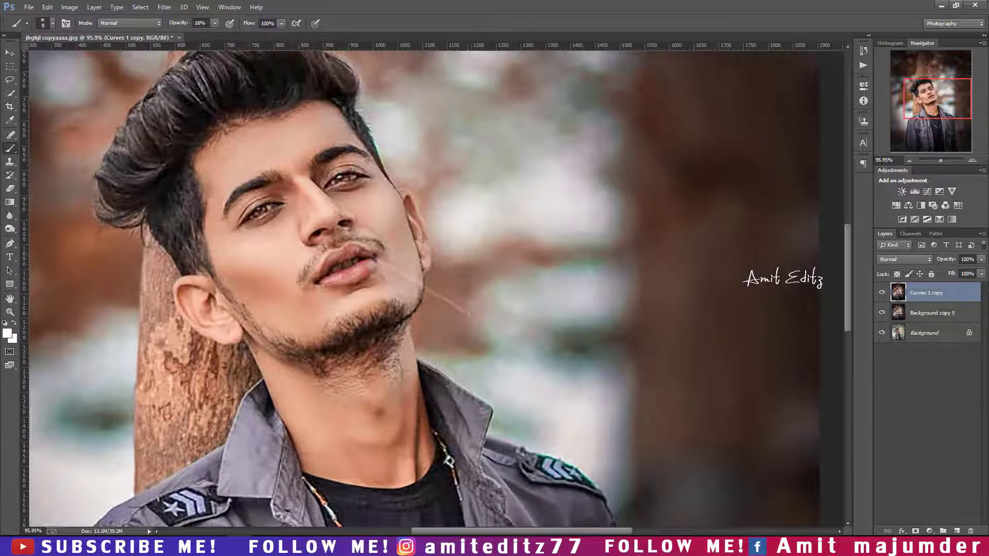
{"action": "scroll", "coordinate": [93, 157], "scroll_direction": "up", "scroll_amount": 2}
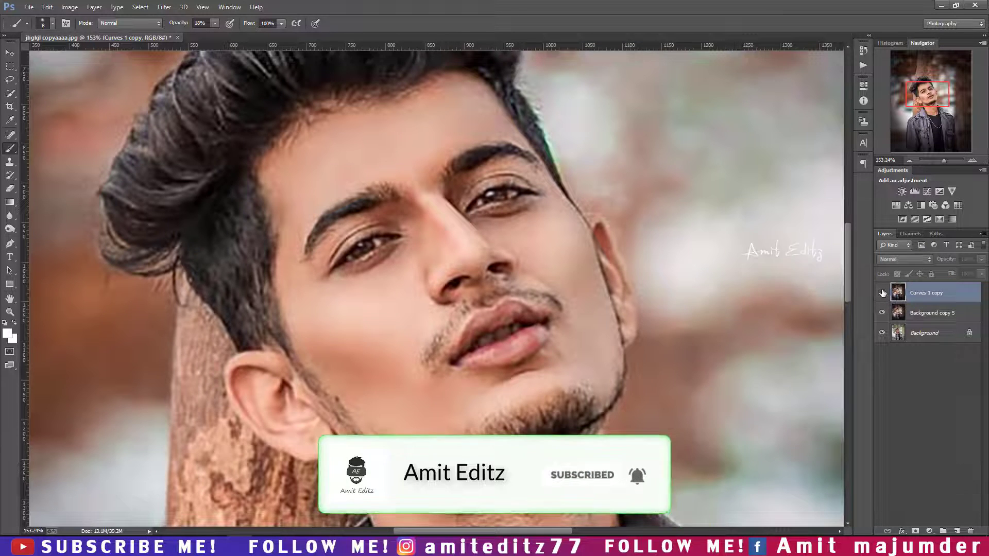
{"action": "scroll", "coordinate": [509, 266], "scroll_direction": "down", "scroll_amount": 7}
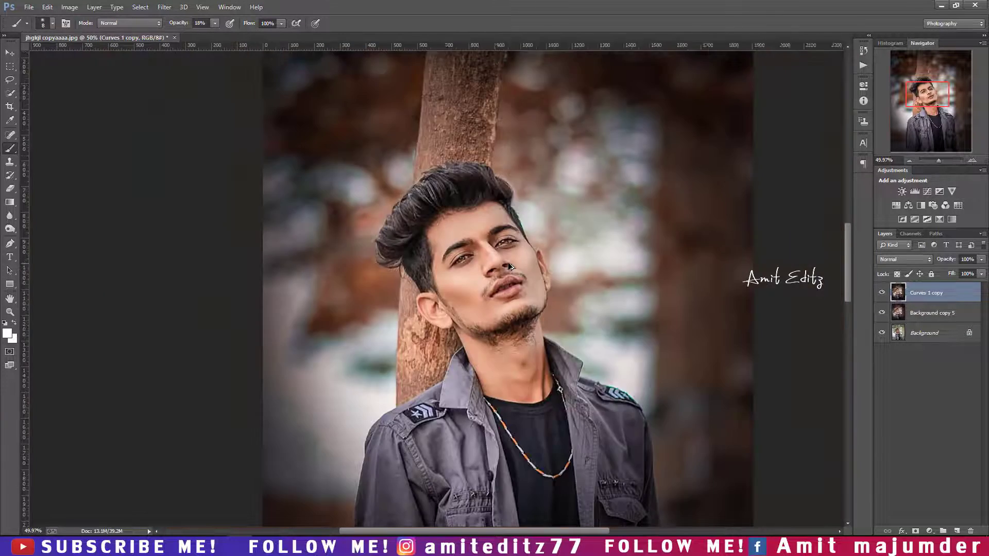
{"action": "right_click", "coordinate": [923, 313]}
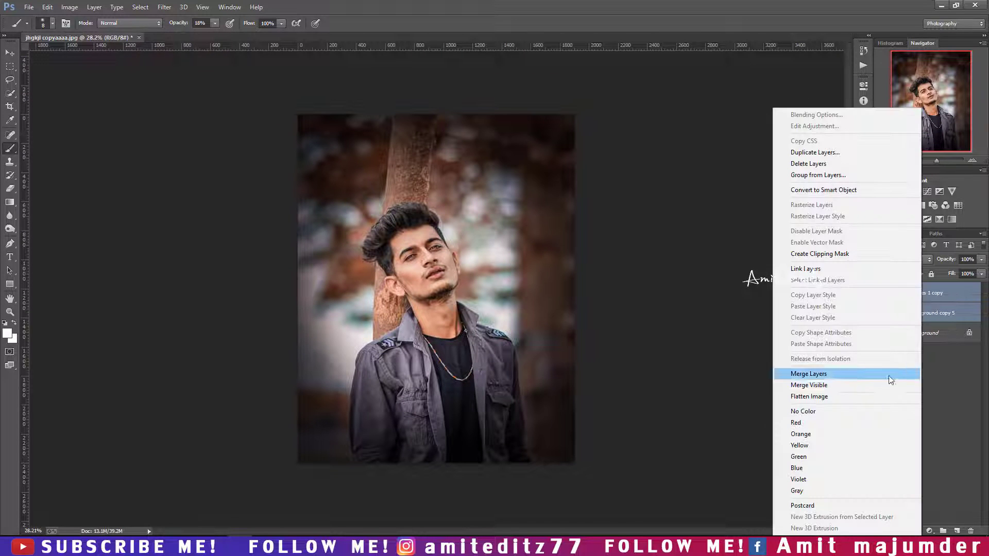
{"action": "left_click", "coordinate": [854, 375]}
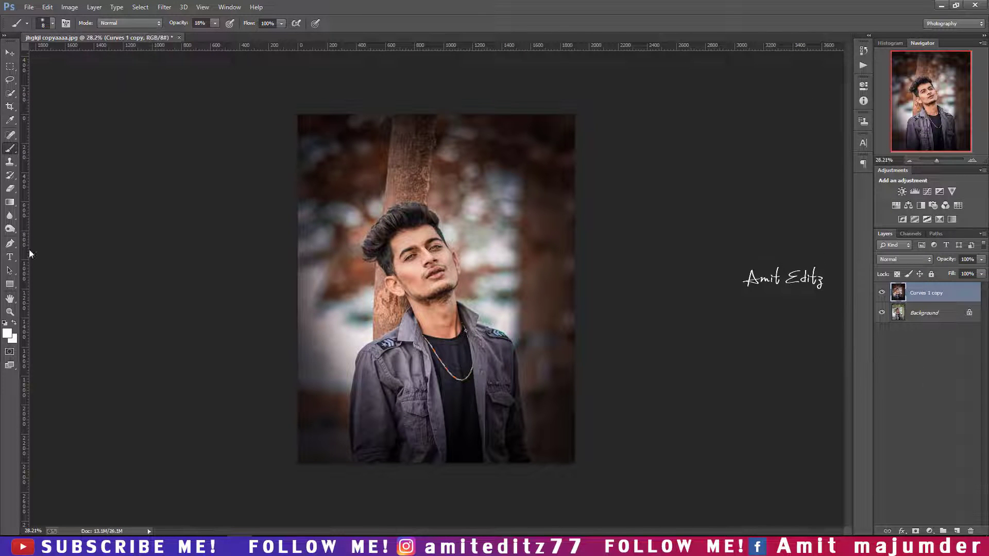
- Stamp a smaller white logo watermark beside the face using the logo brush preset
{"action": "right_click", "coordinate": [421, 180]}
{"action": "left_click", "coordinate": [331, 286]}
{"action": "key", "text": "bracketleft"}
{"action": "key", "text": "bracketleft"}
{"action": "key", "text": "bracketleft"}
{"action": "left_click", "coordinate": [523, 279]}
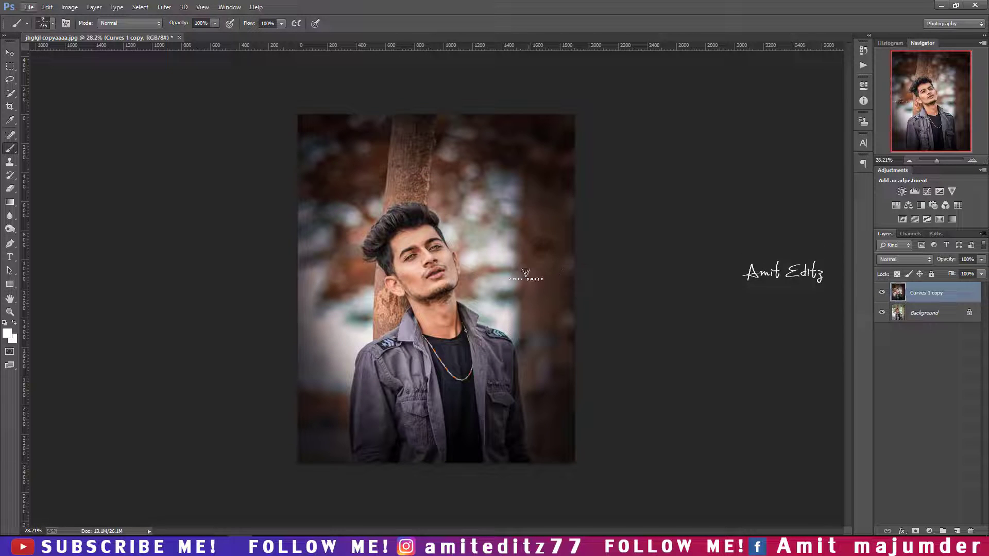
{"action": "right_click", "coordinate": [385, 275]}
{"action": "key", "text": "Escape"}
{"action": "key", "text": "v"}
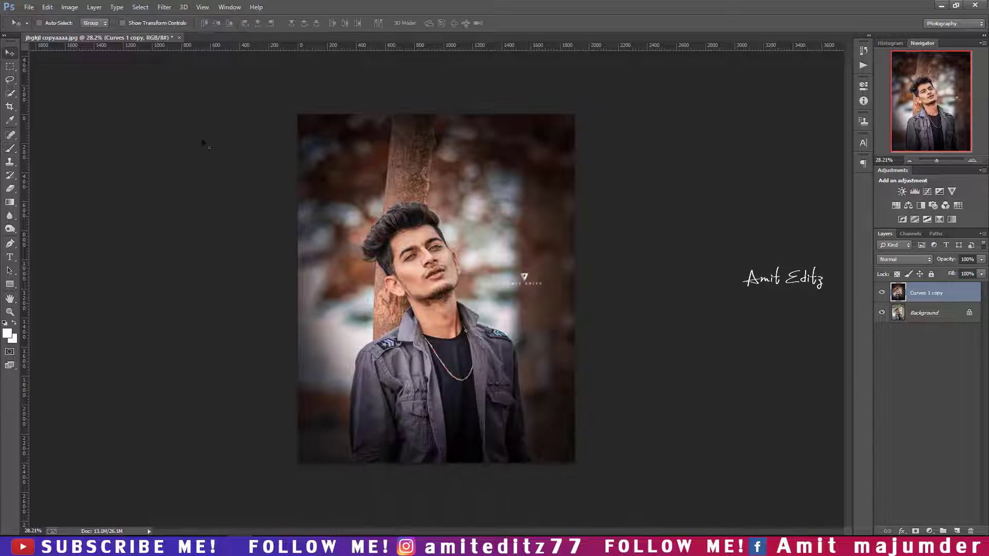
{"action": "scroll", "coordinate": [378, 183], "scroll_direction": "up", "scroll_amount": 1}
{"action": "left_click", "coordinate": [882, 293]}
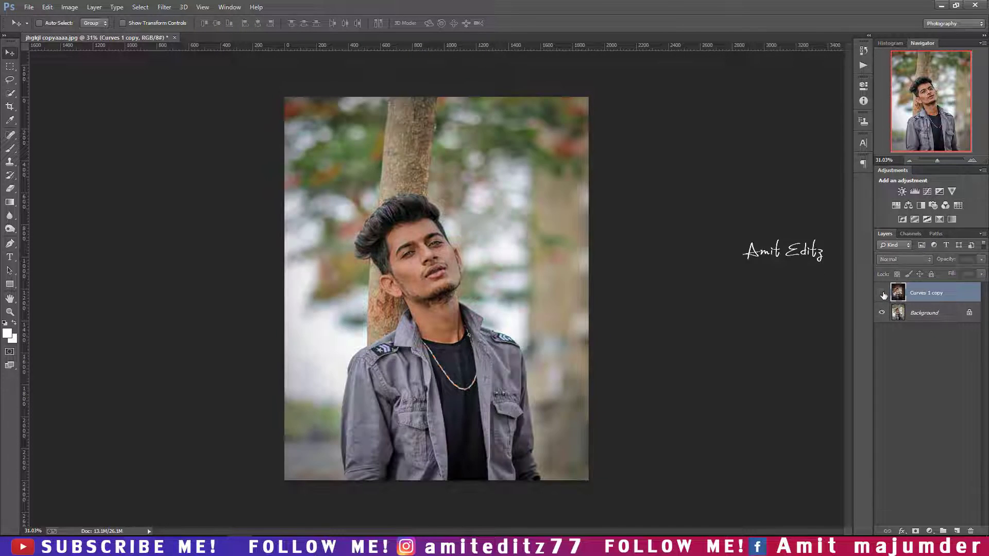
{"action": "left_click", "coordinate": [882, 293]}
{"action": "left_click", "coordinate": [882, 293]}
{"action": "left_click", "coordinate": [882, 293]}
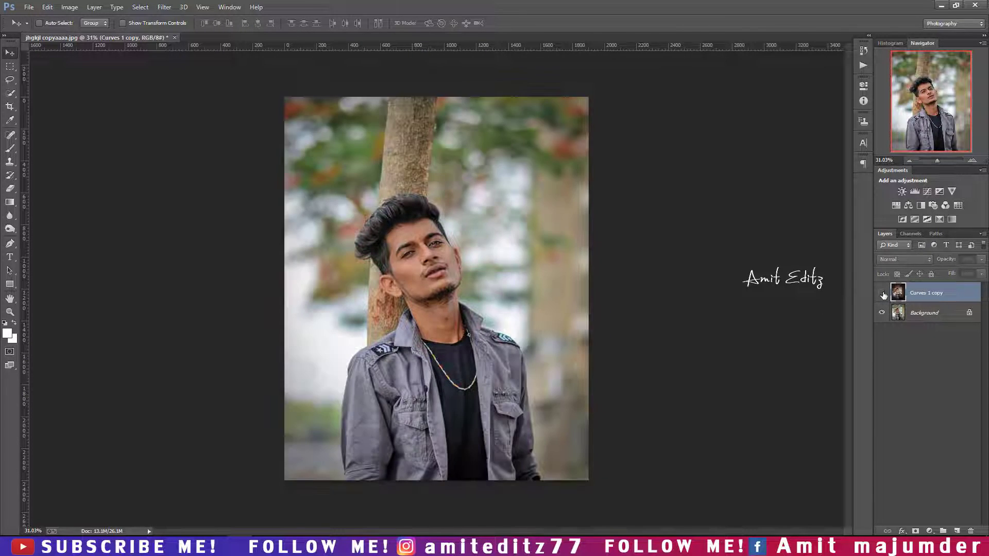
{"action": "left_click", "coordinate": [882, 293]}
{"action": "scroll", "coordinate": [443, 281], "scroll_direction": "up", "scroll_amount": 1}
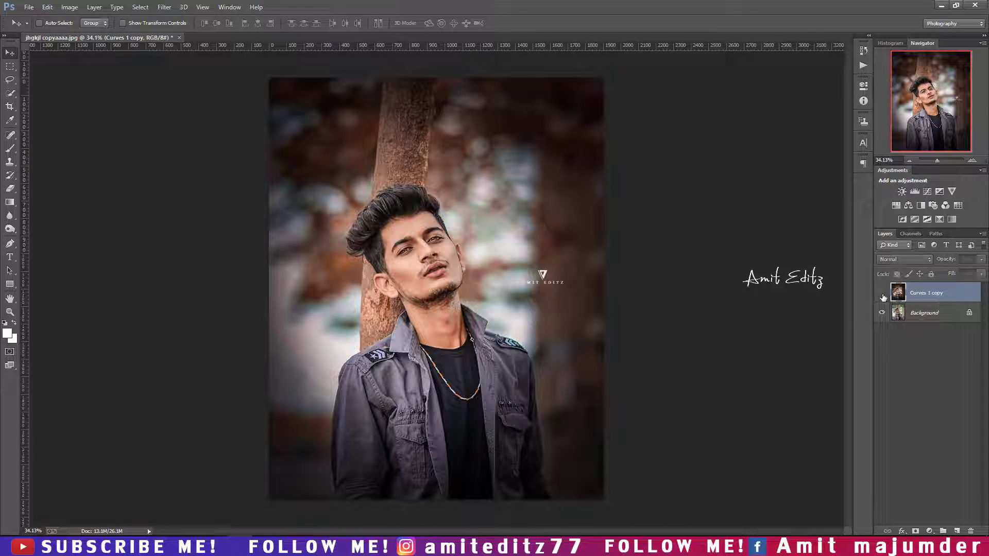
{"action": "left_click", "coordinate": [882, 293]}
{"action": "left_click", "coordinate": [882, 293]}
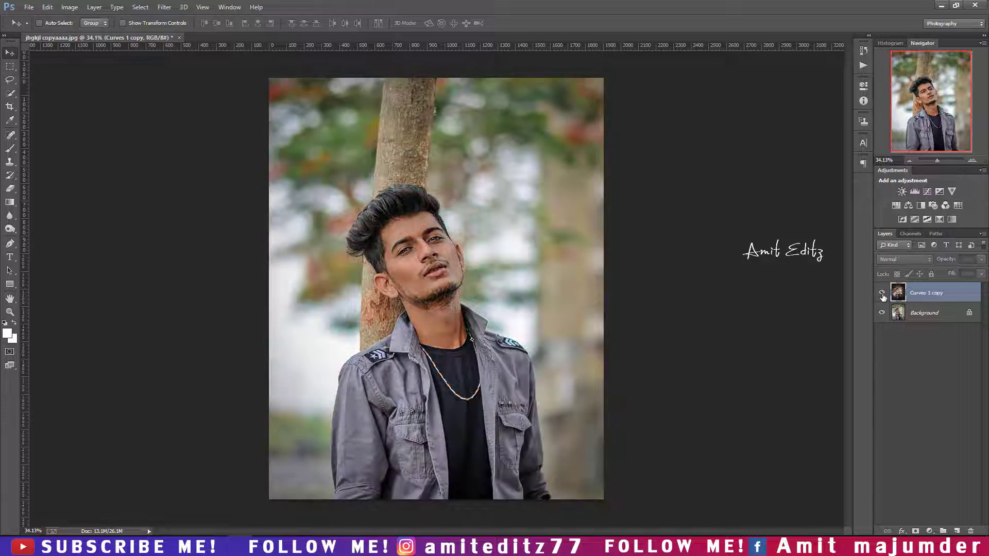
{"action": "left_click", "coordinate": [882, 293]}
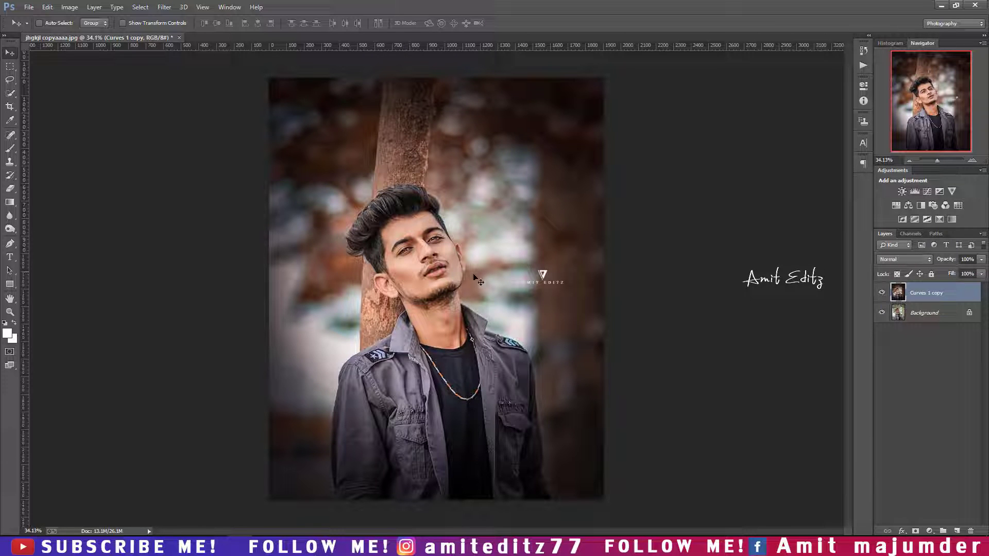